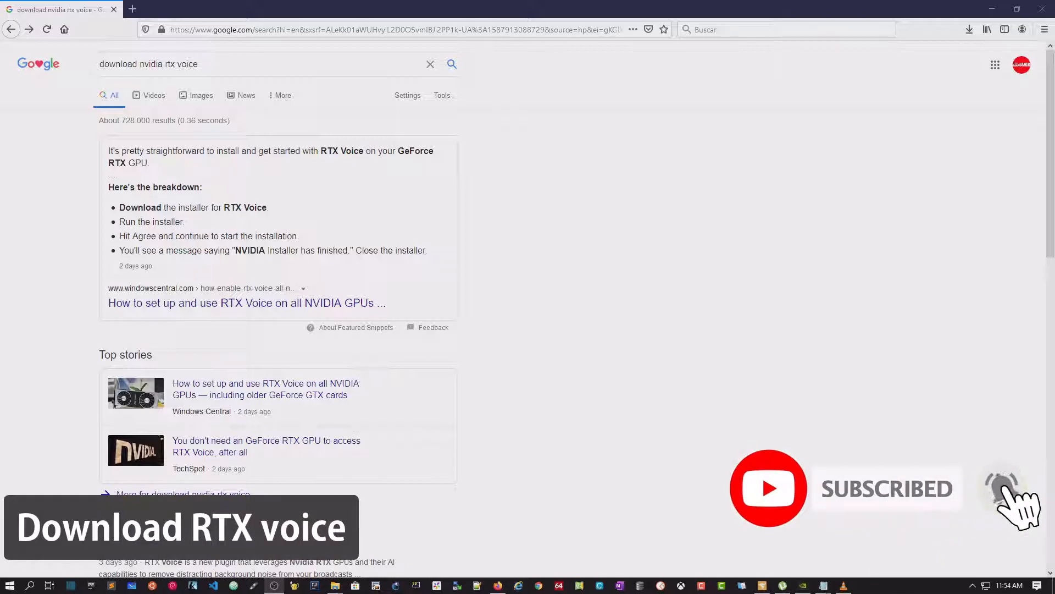
- Open NVIDIA's "NVIDIA RTX Voice: Setup Guide" page from the Google results for "download nvidia rtx voice"
{"action": "left_click_drag", "start_coordinate": [292, 64], "coordinate": [91, 67]}
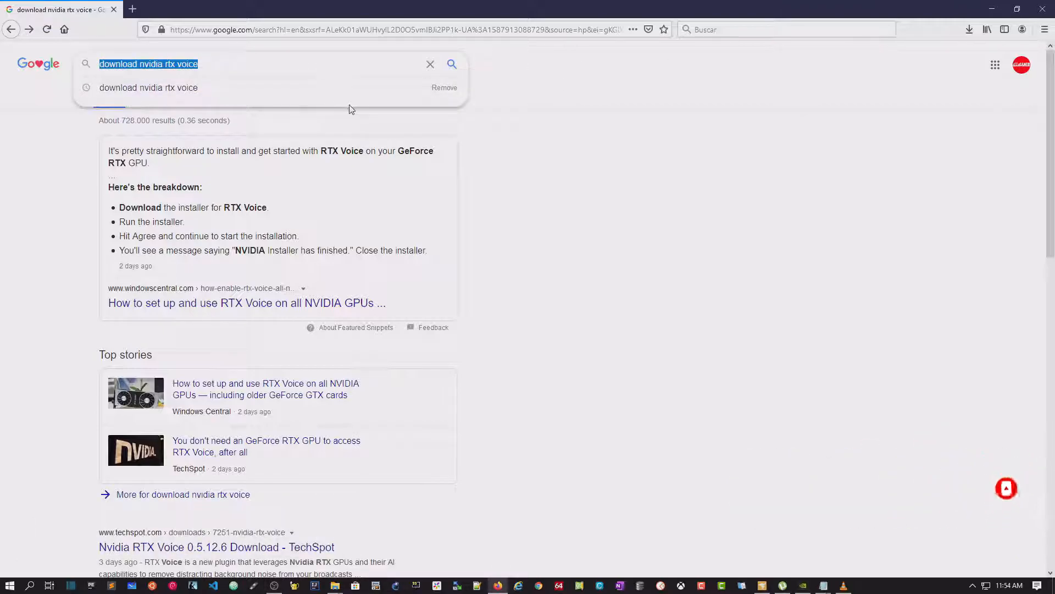
{"action": "left_click", "coordinate": [497, 281]}
{"action": "scroll", "coordinate": [438, 309], "scroll_direction": "down", "scroll_amount": 7}
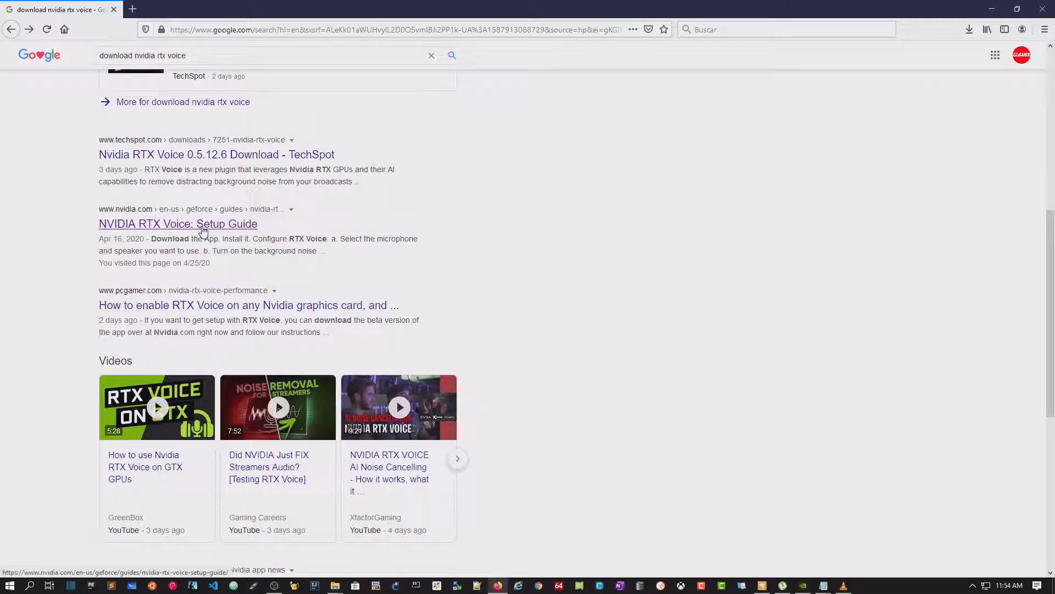
{"action": "left_click", "coordinate": [167, 230]}
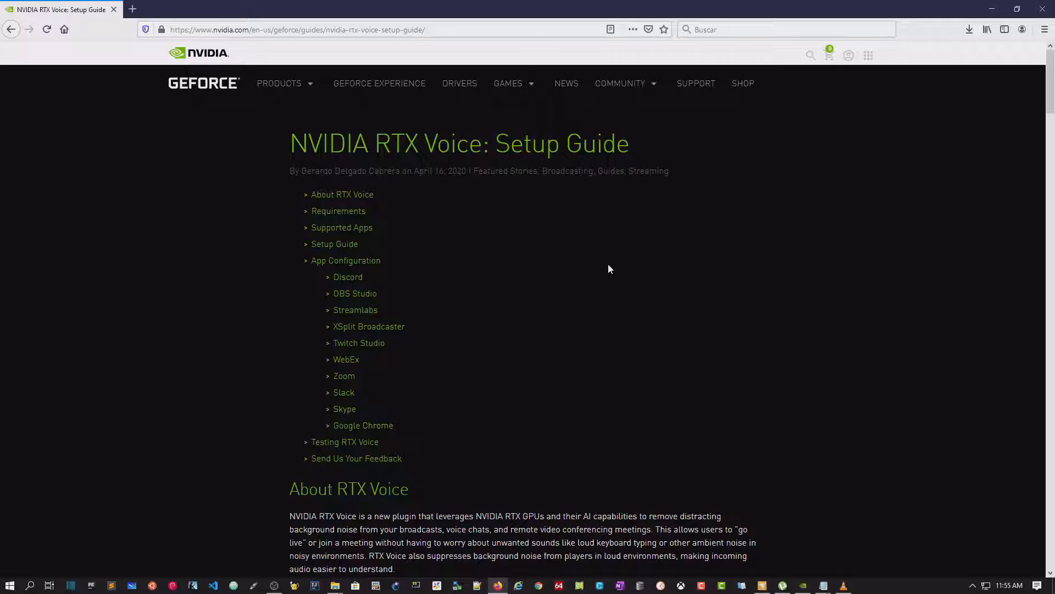
- Start the app download from the page's Setup Guide section and cancel saving NVIDIA_RTX_Voice_v0.5.12.6.exe
{"action": "scroll", "coordinate": [608, 269], "scroll_direction": "down", "scroll_amount": 4}
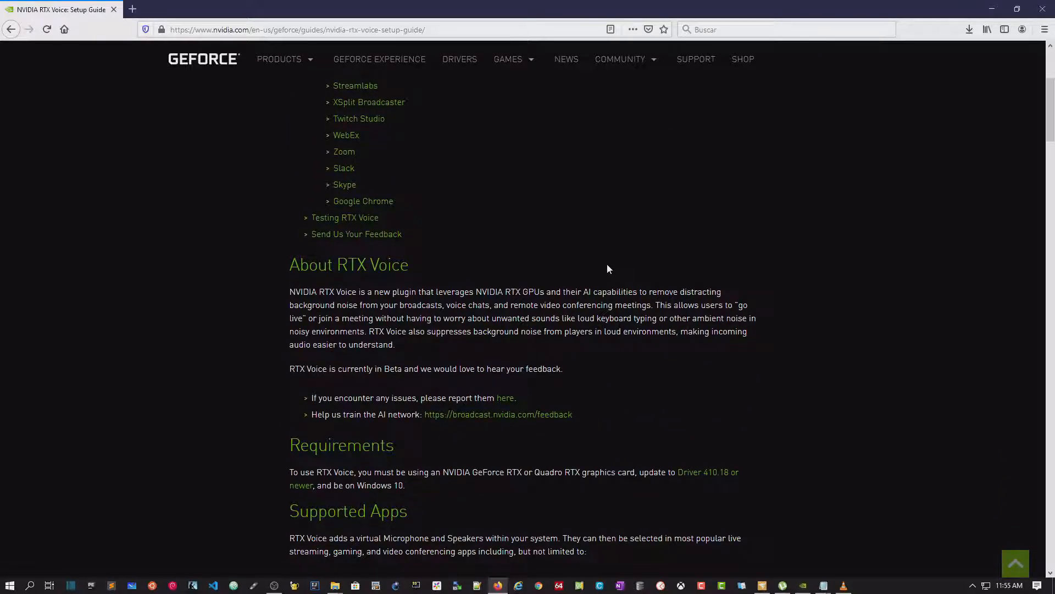
{"action": "scroll", "coordinate": [608, 269], "scroll_direction": "down", "scroll_amount": 8}
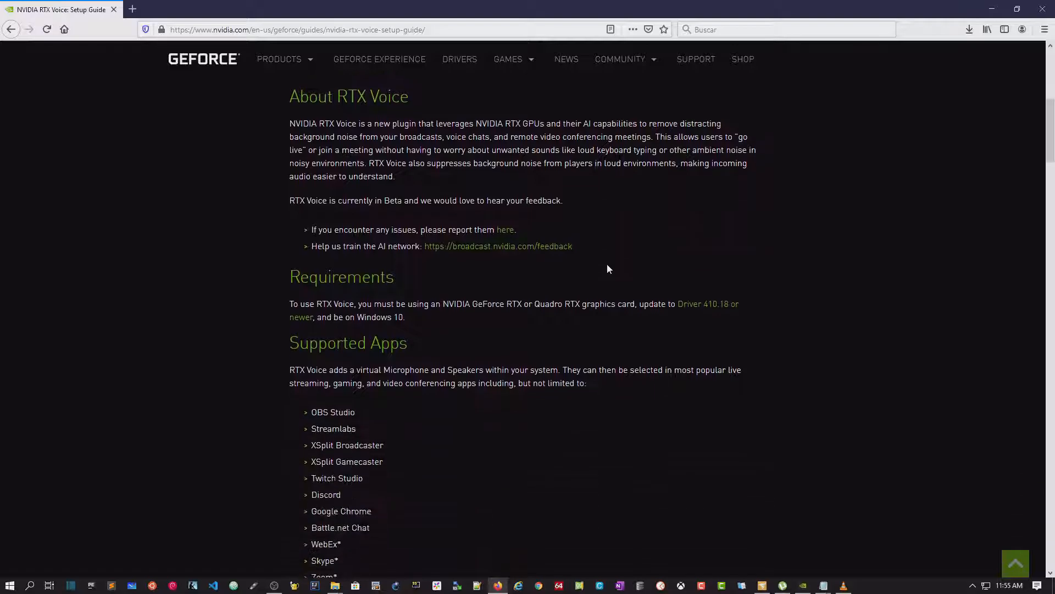
{"action": "scroll", "coordinate": [606, 268], "scroll_direction": "down", "scroll_amount": 3}
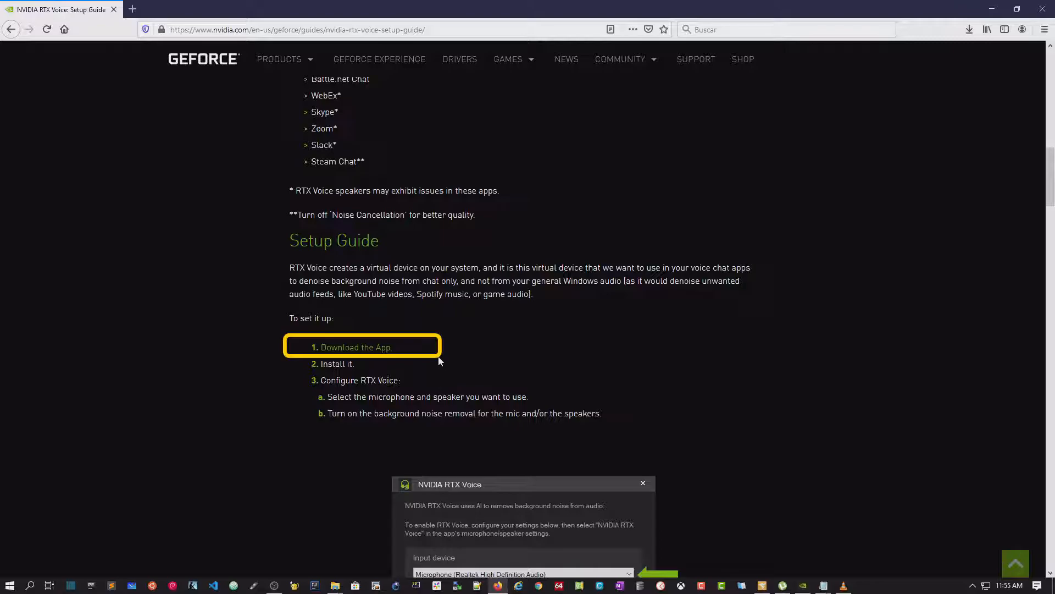
{"action": "scroll", "coordinate": [385, 314], "scroll_direction": "down", "scroll_amount": 1}
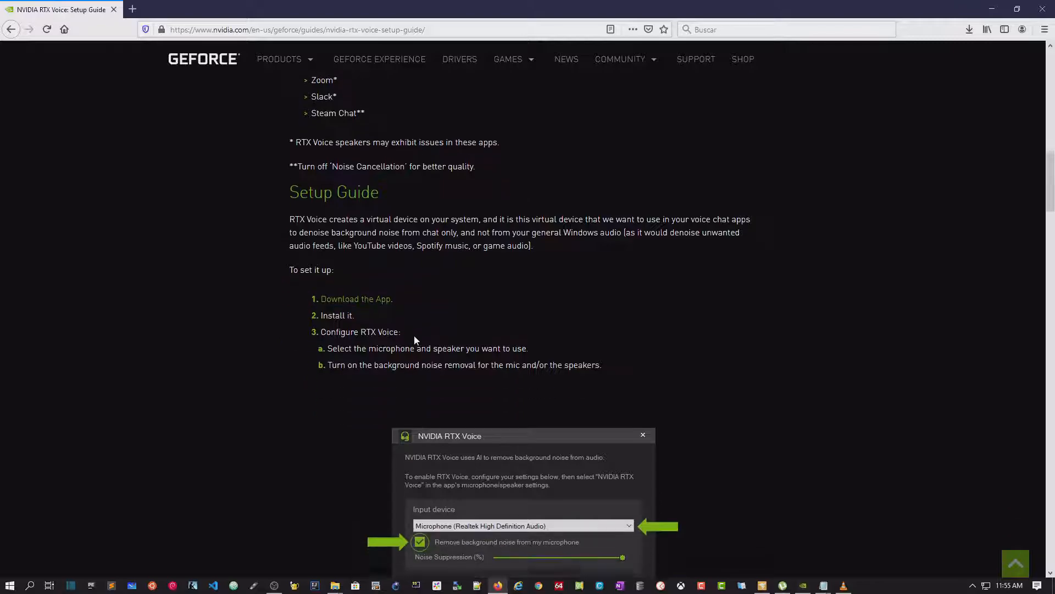
{"action": "left_click", "coordinate": [367, 297]}
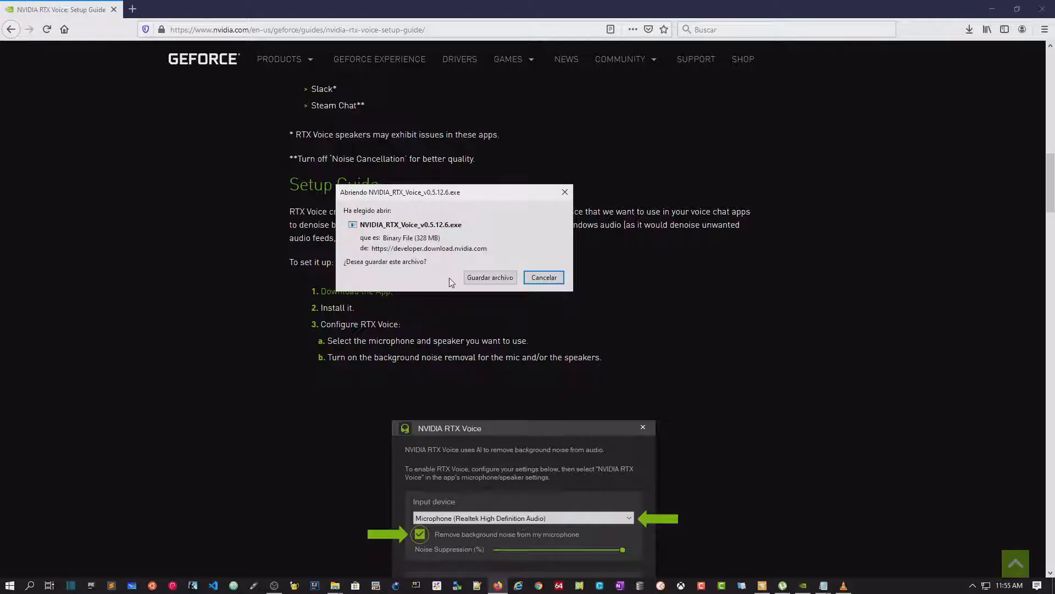
{"action": "left_click", "coordinate": [544, 278]}
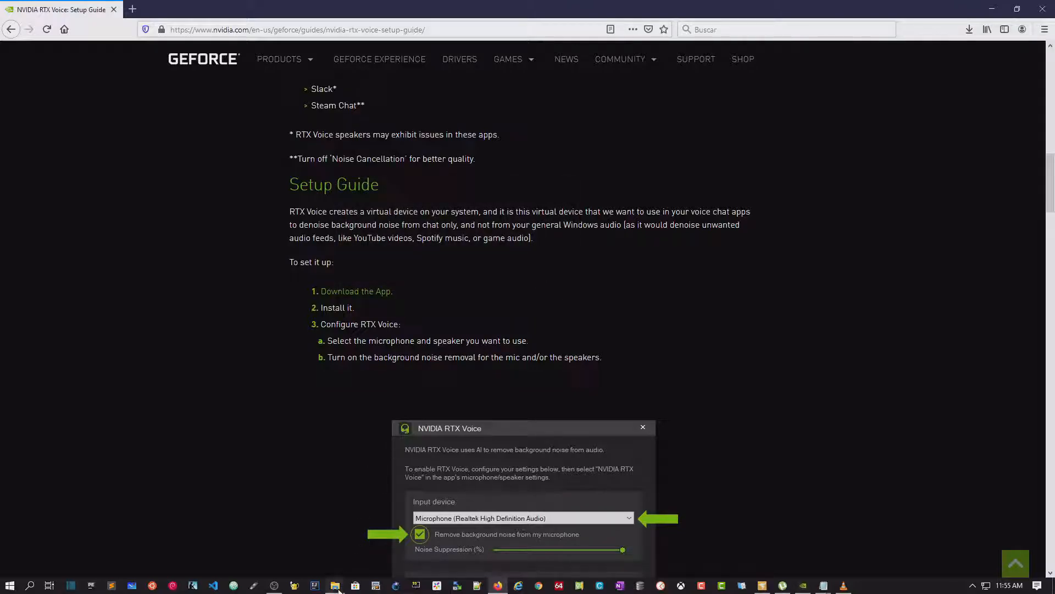
- Run NVIDIA_RTX_Voice_v0.5.12.6.exe from the Downloads folder and close the installer after its system check
{"action": "mouse_move", "coordinate": [337, 588]}
{"action": "left_click", "coordinate": [103, 538]}
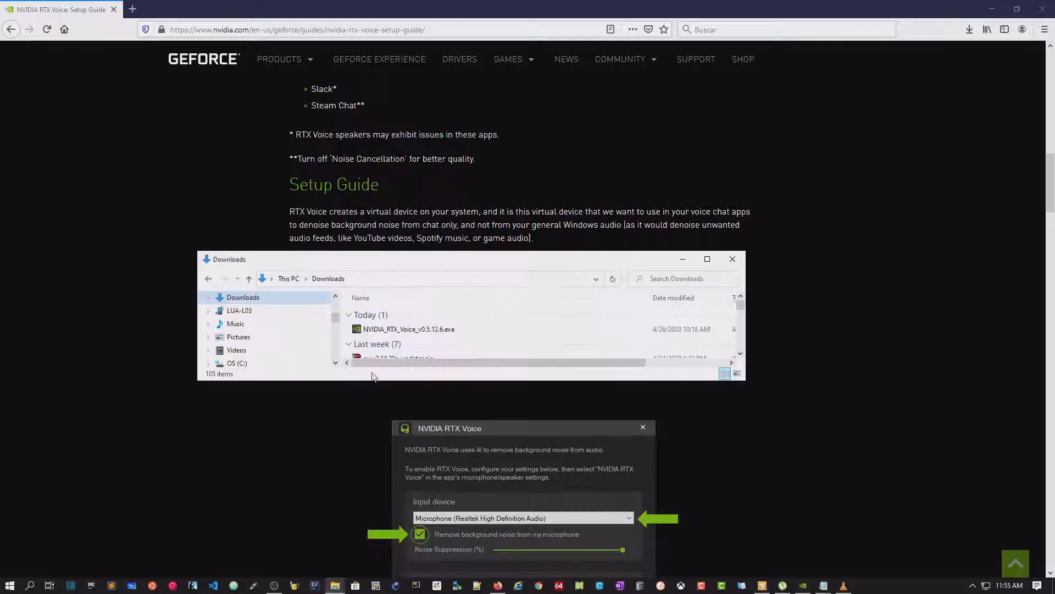
{"action": "left_click", "coordinate": [430, 333]}
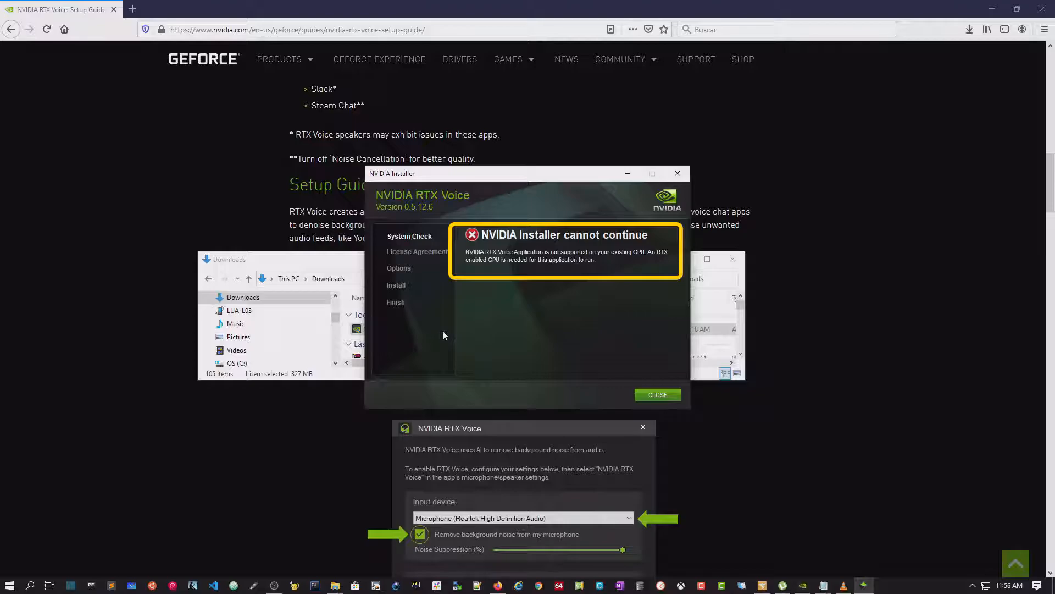
{"action": "left_click", "coordinate": [654, 393]}
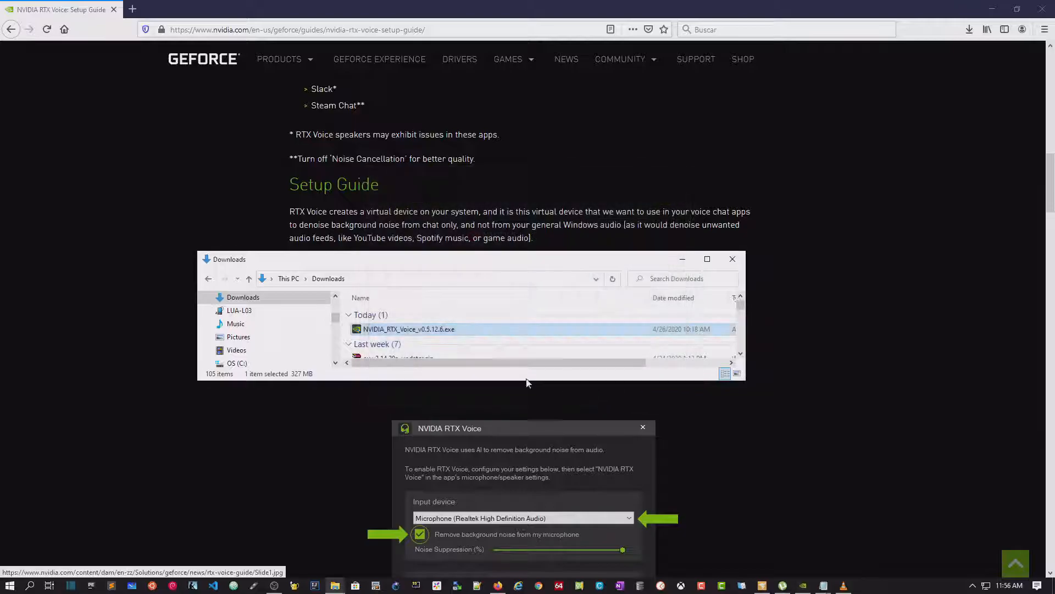
- Go to C:\Temp in File Explorer, open NVRTXVoice\NvAFX and select the RTXVoice.nvi file
{"action": "left_click", "coordinate": [377, 278]}
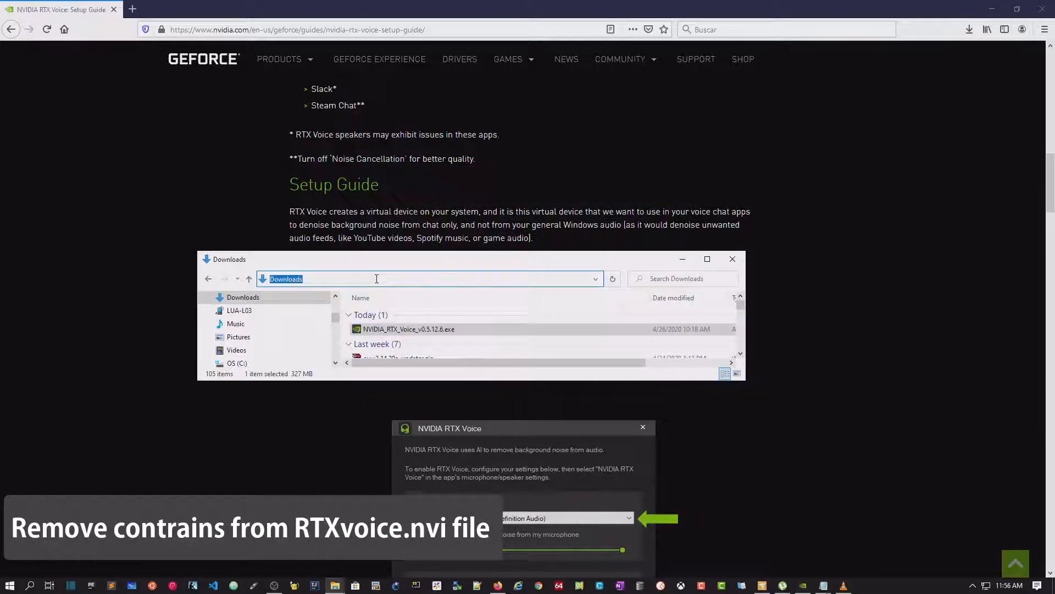
{"action": "type", "text": "c:\\"}
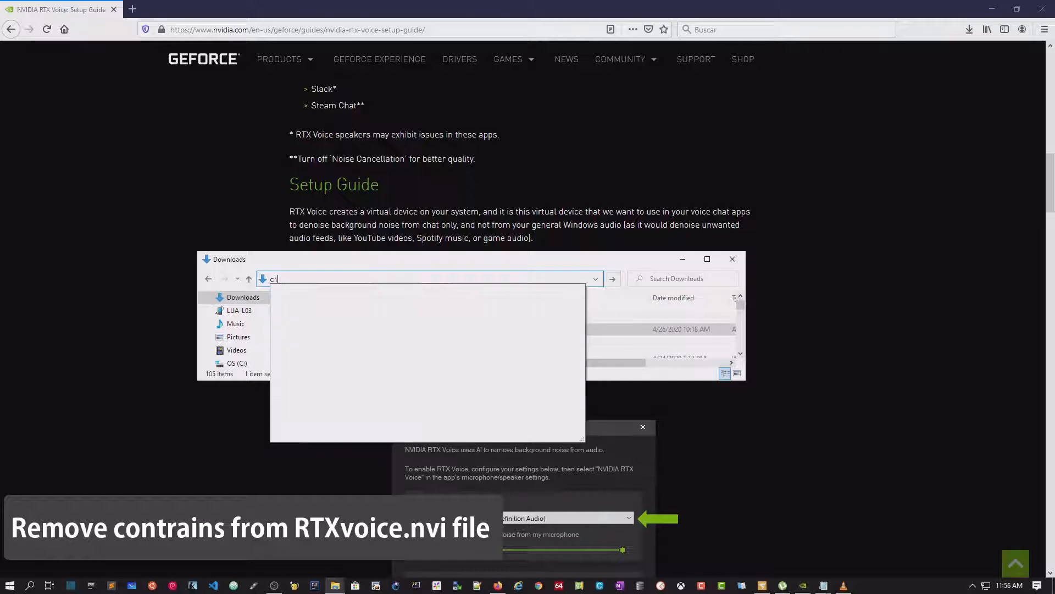
{"action": "type", "text": "temp"}
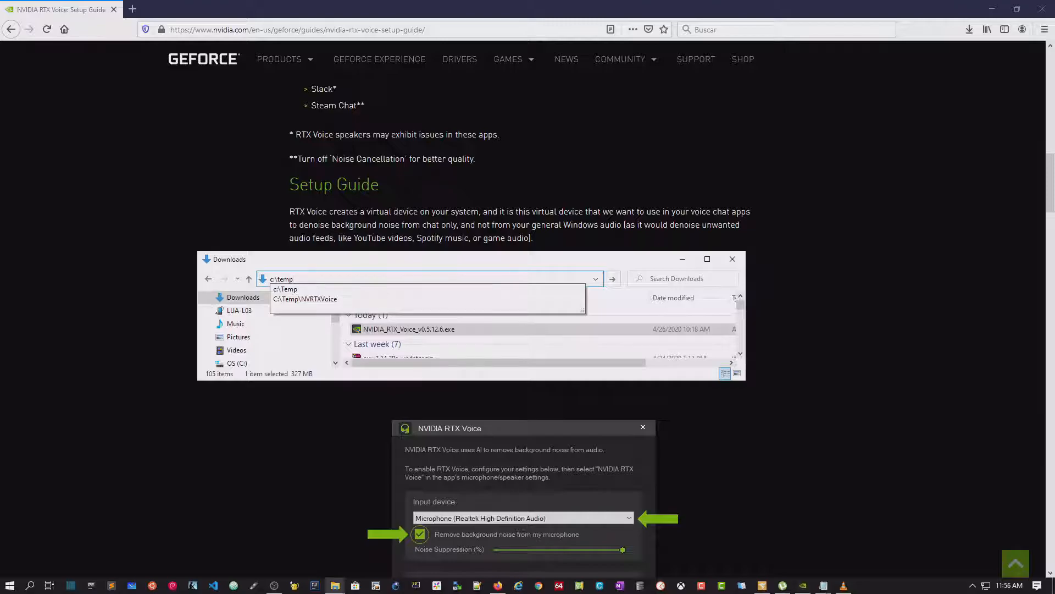
{"action": "key", "text": "Return"}
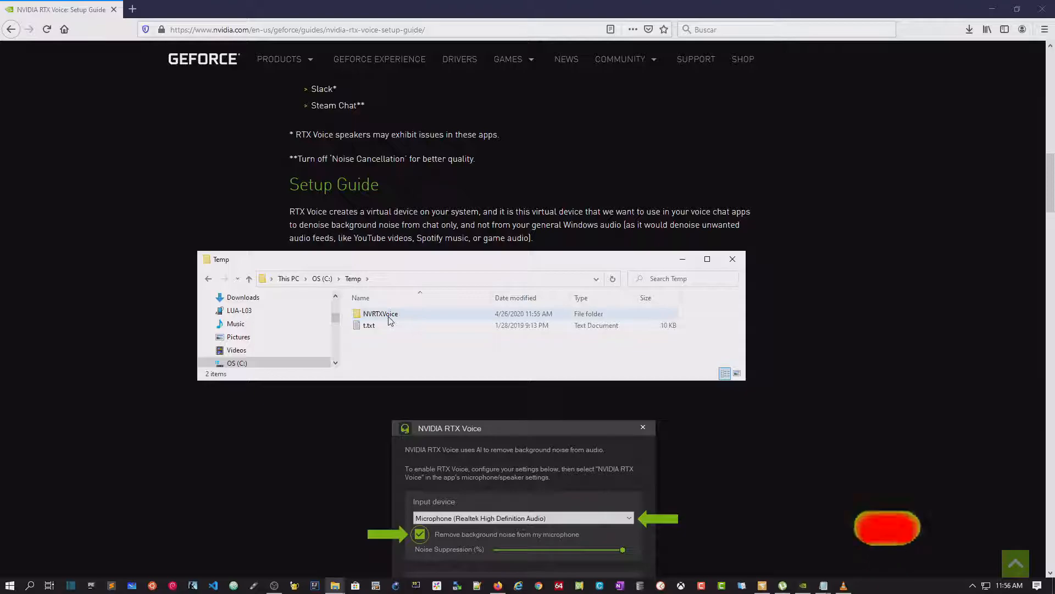
{"action": "mouse_move", "coordinate": [388, 321]}
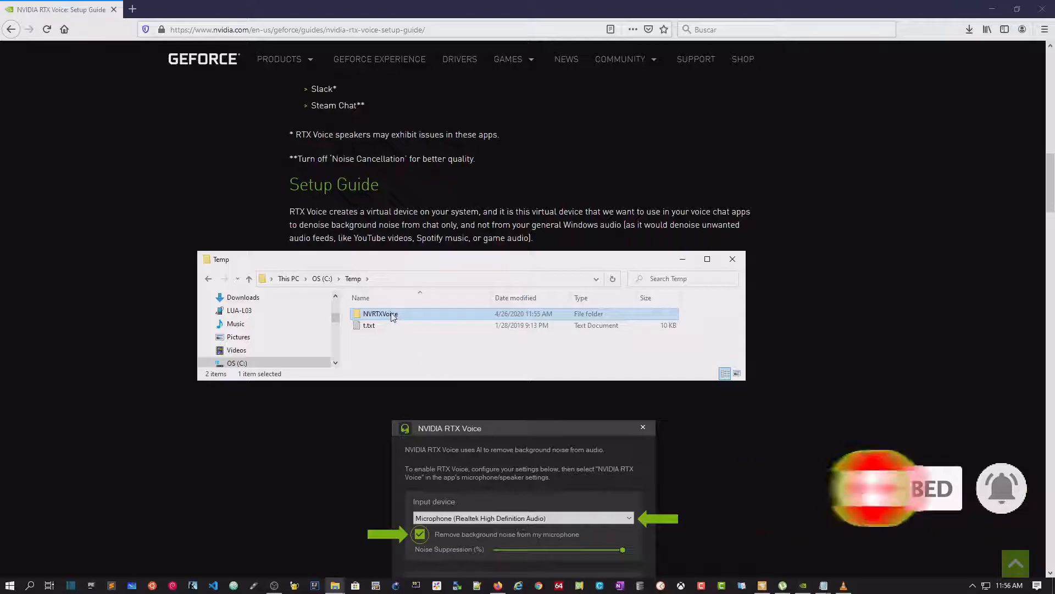
{"action": "left_click_drag", "start_coordinate": [482, 251], "coordinate": [479, 164]}
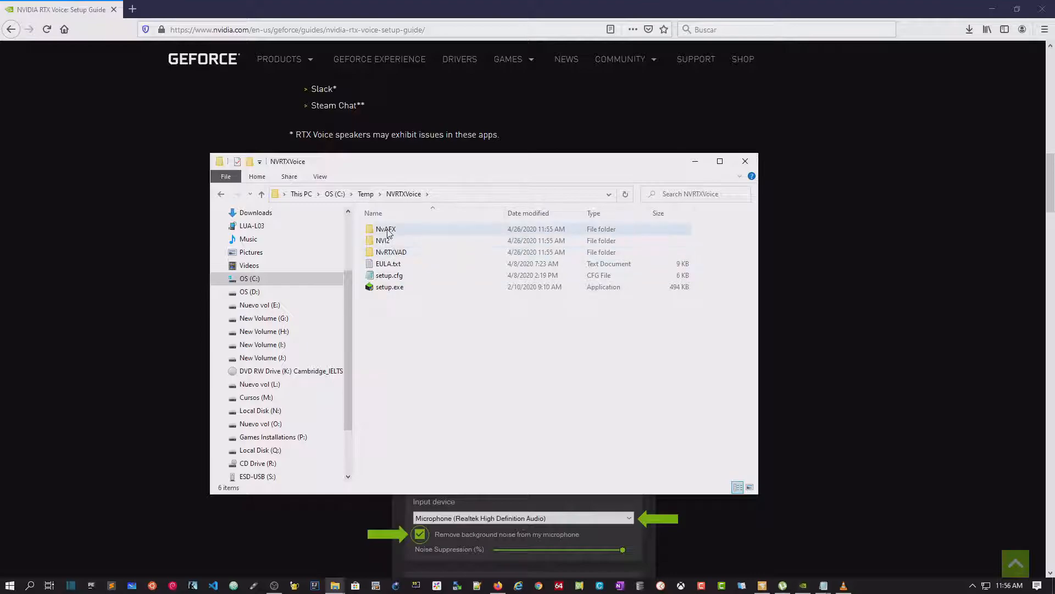
{"action": "mouse_move", "coordinate": [393, 231]}
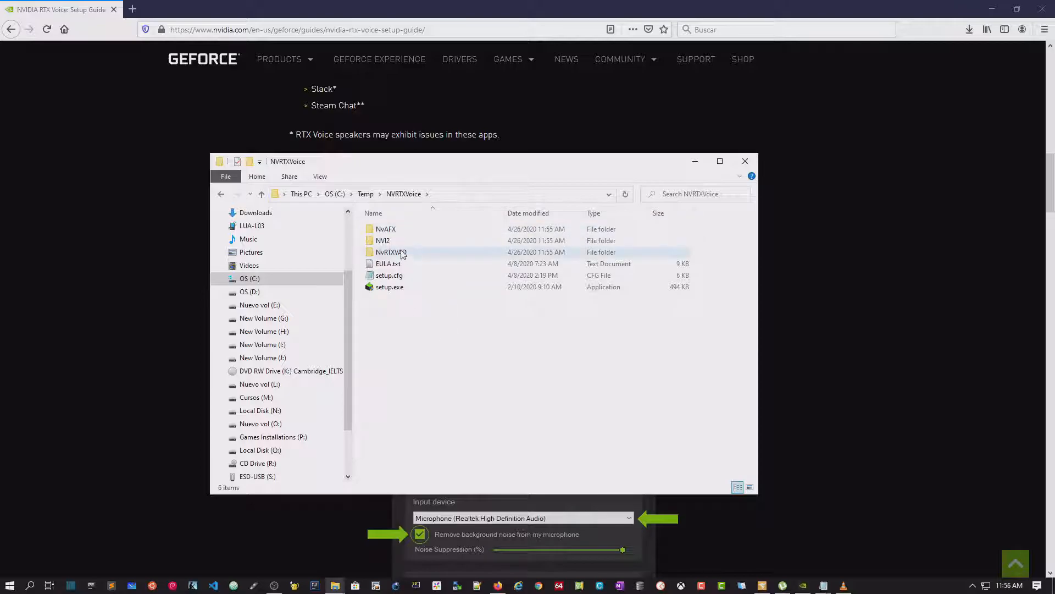
{"action": "double_click", "coordinate": [387, 230]}
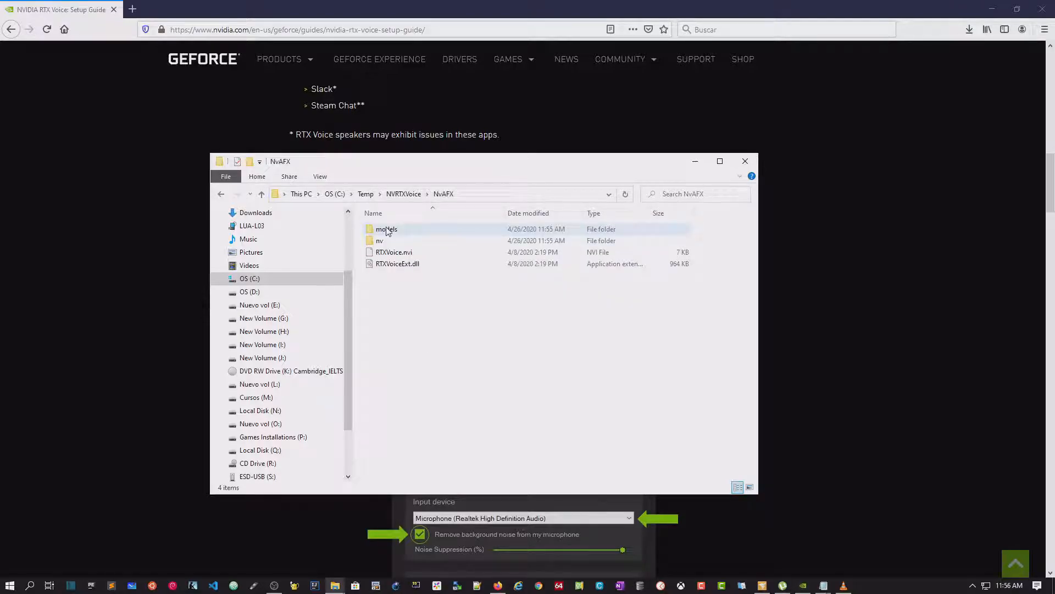
{"action": "left_click", "coordinate": [404, 255]}
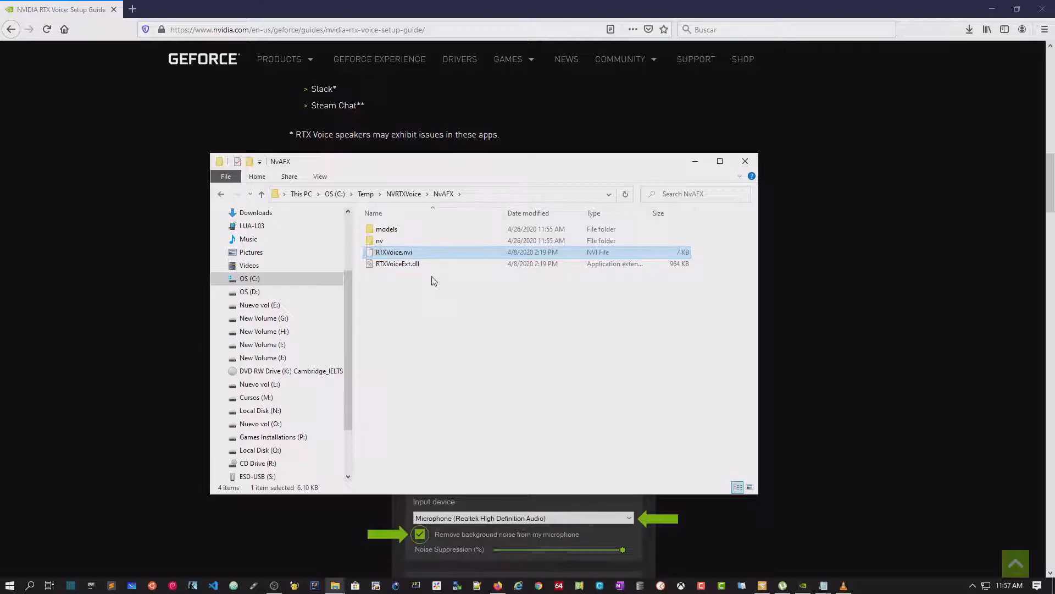
- Find Notepad among the installed apps and launch it as administrator
{"action": "left_click", "coordinate": [9, 585]}
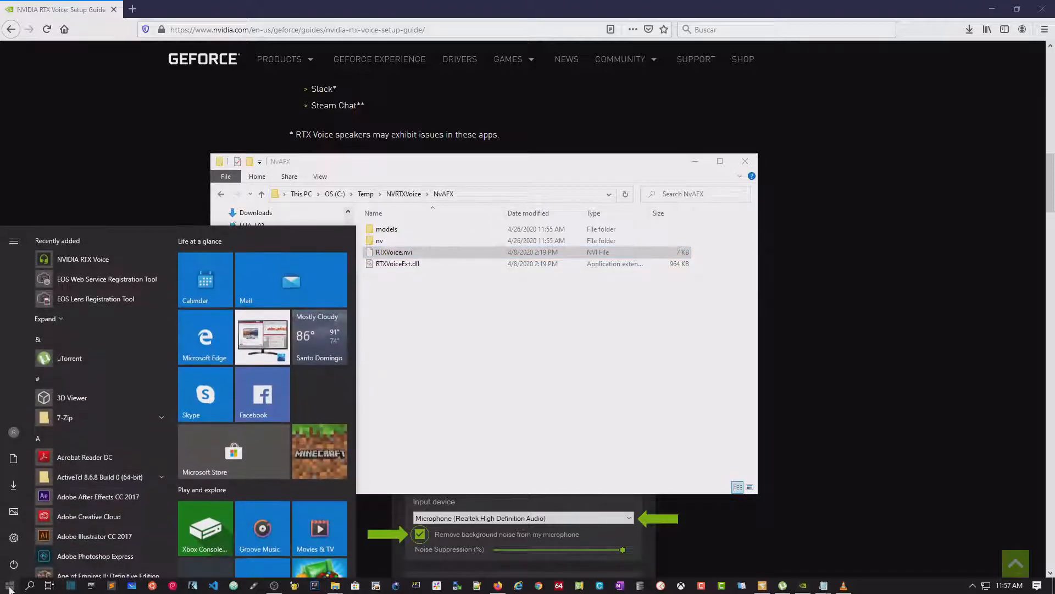
{"action": "type", "text": "notepad"}
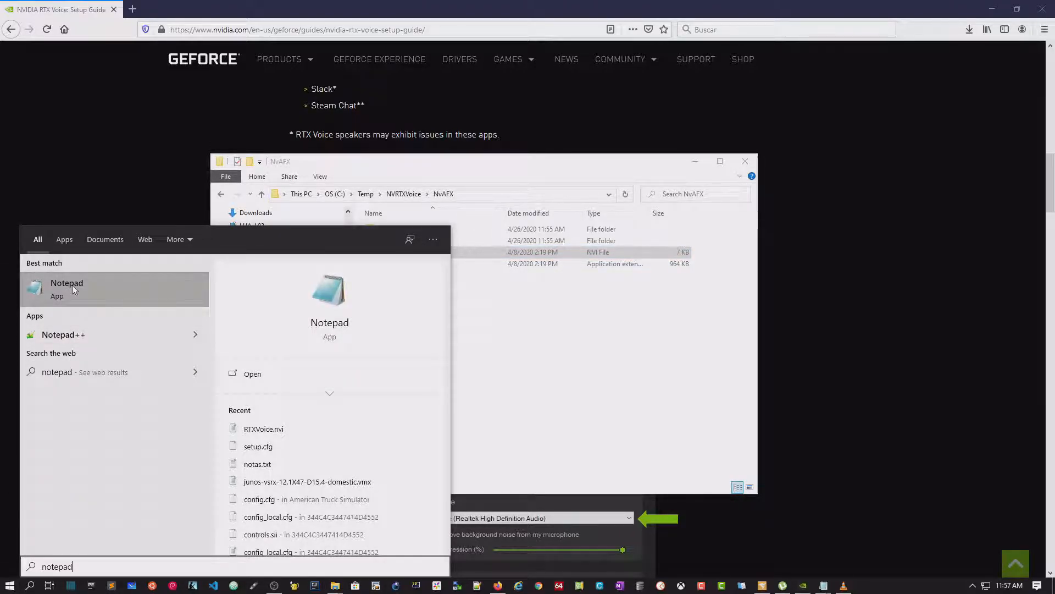
{"action": "right_click", "coordinate": [72, 285]}
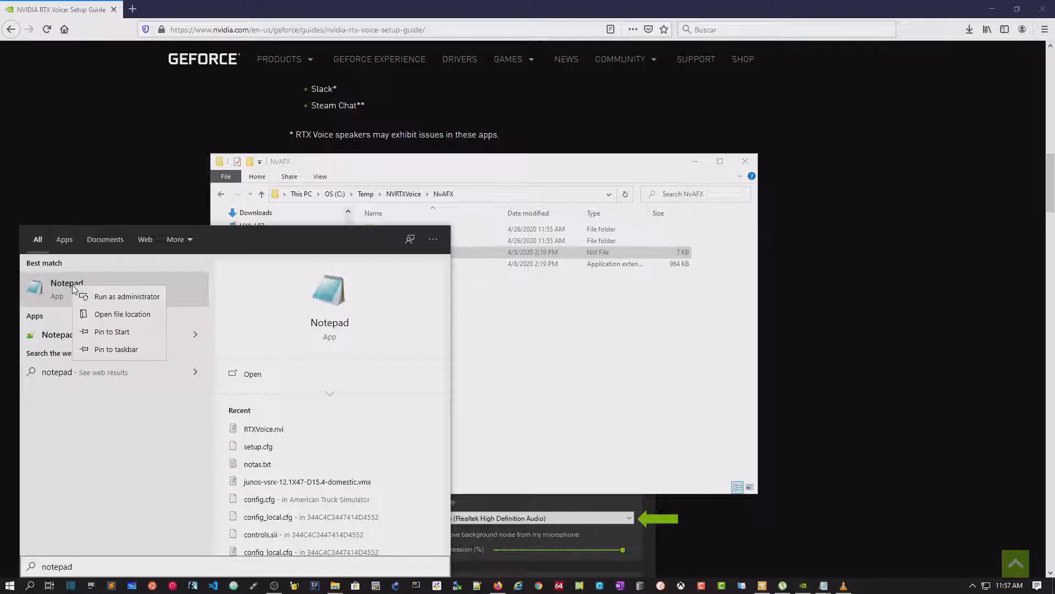
{"action": "left_click", "coordinate": [107, 300]}
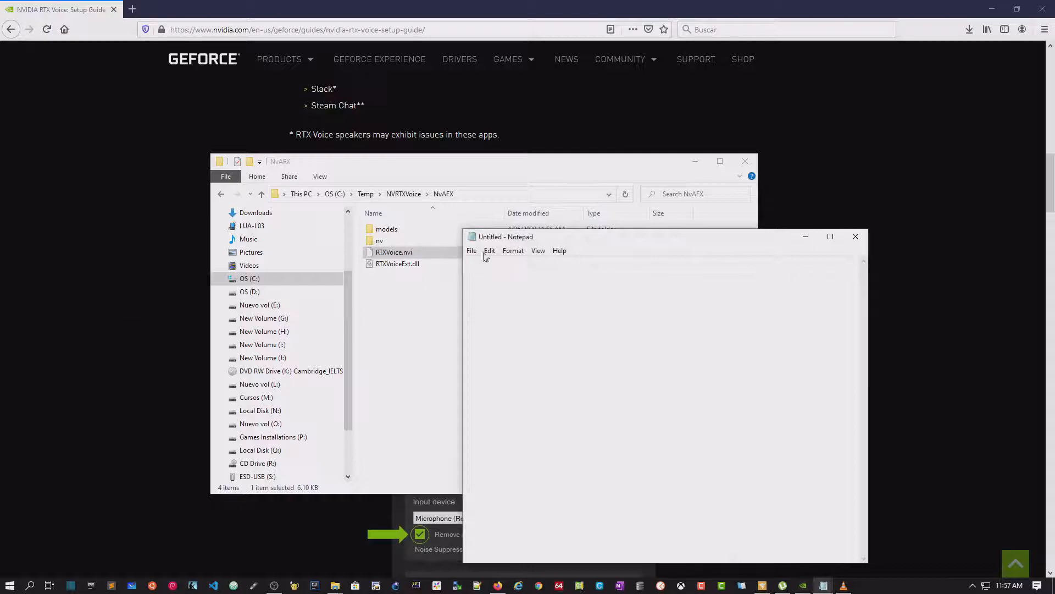
- Copy the full path of the NvAFX folder from File Explorer
{"action": "left_click", "coordinate": [498, 173]}
{"action": "left_click", "coordinate": [478, 196]}
{"action": "right_click", "coordinate": [353, 195]}
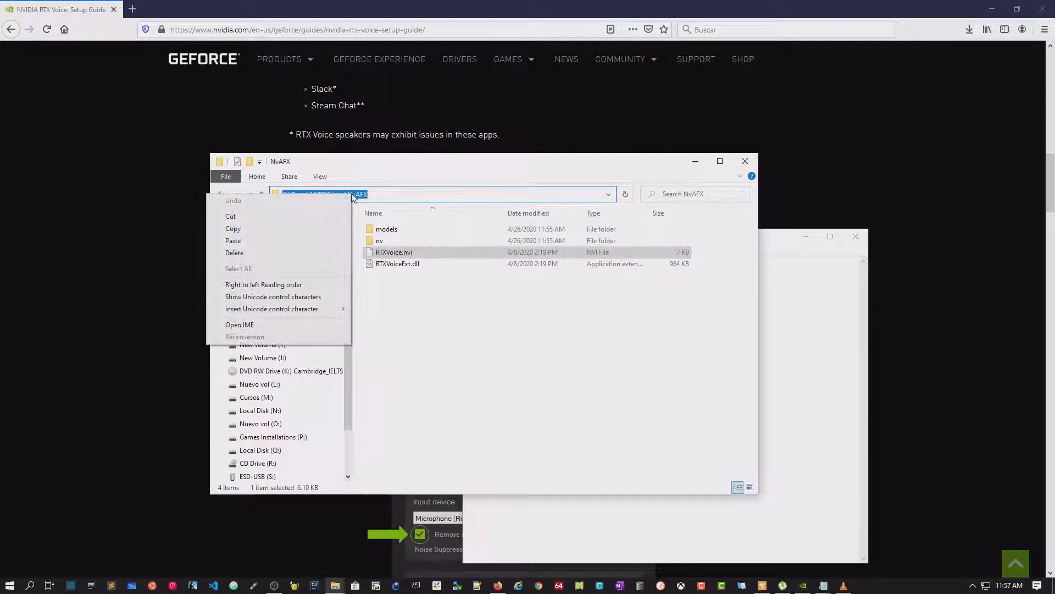
{"action": "left_click", "coordinate": [299, 228]}
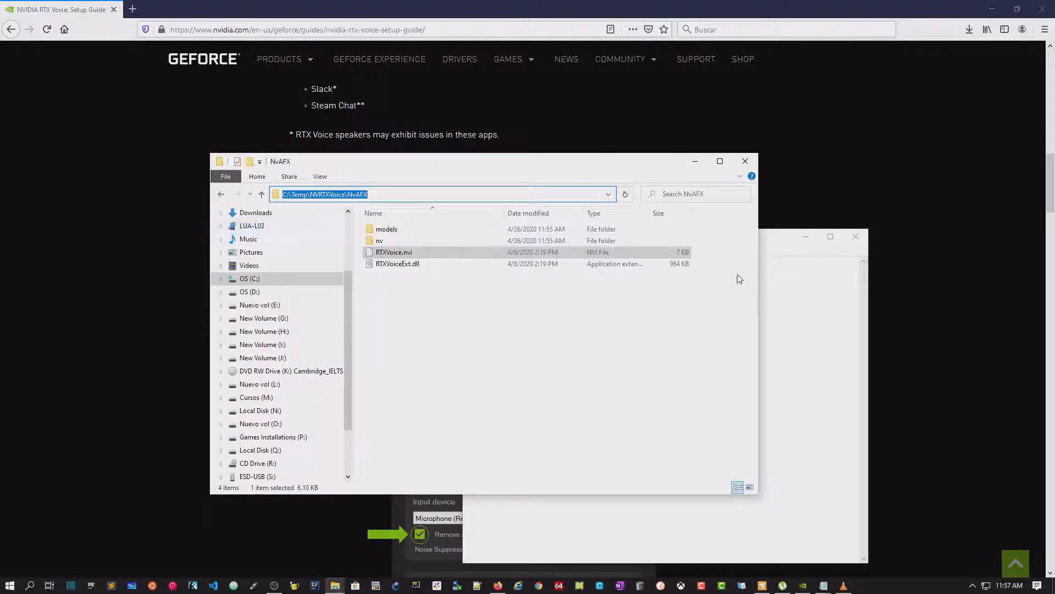
- Start opening a file in Notepad and browse to the NvAFX folder using the copied path
{"action": "left_click", "coordinate": [773, 267]}
{"action": "left_click", "coordinate": [472, 251]}
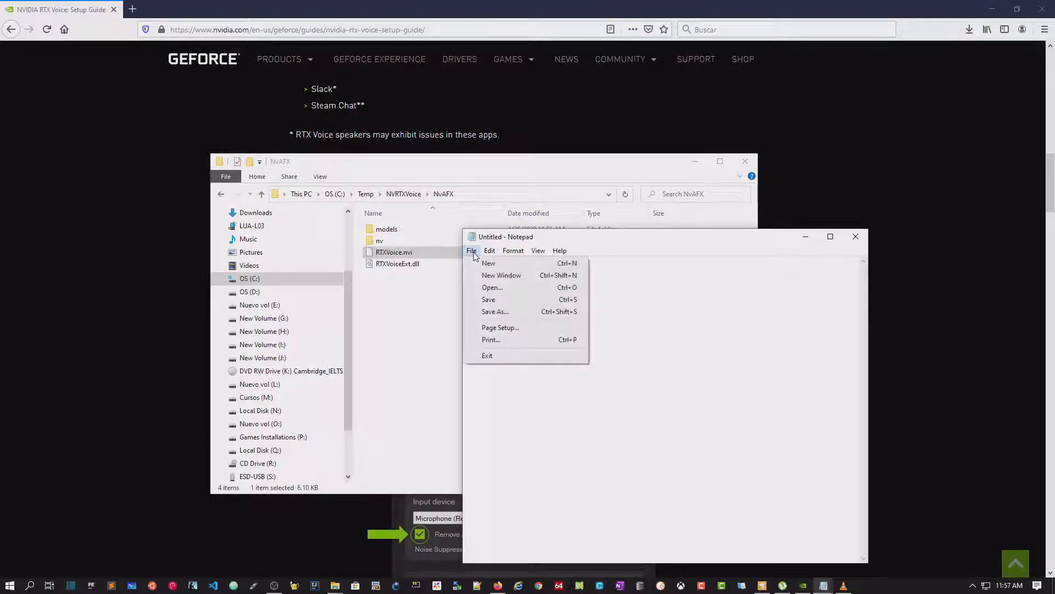
{"action": "left_click", "coordinate": [481, 288]}
{"action": "left_click", "coordinate": [753, 172]}
{"action": "right_click", "coordinate": [625, 169]}
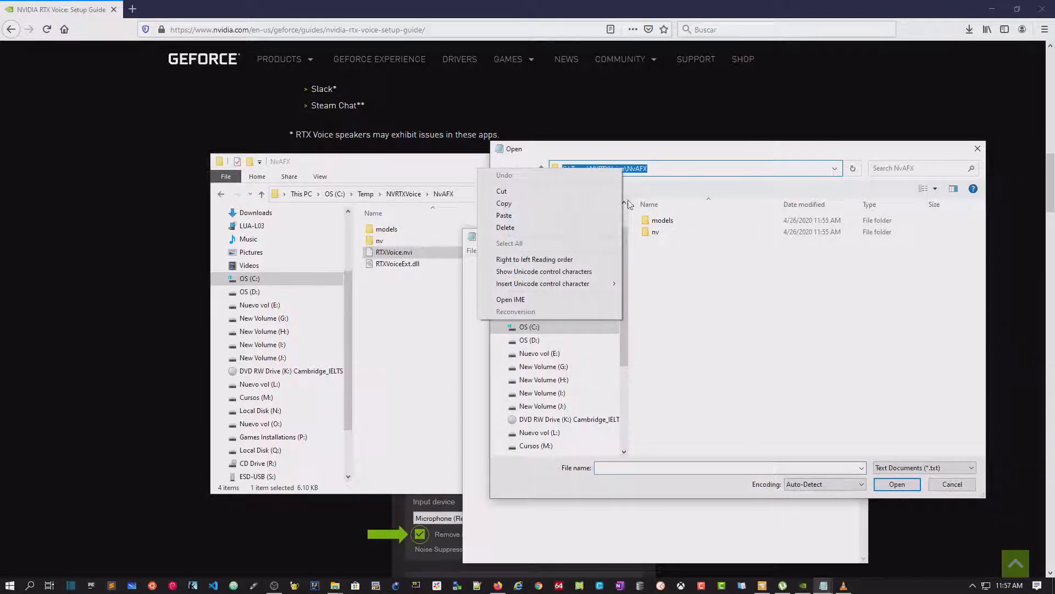
{"action": "left_click", "coordinate": [577, 217]}
{"action": "key", "text": "Return"}
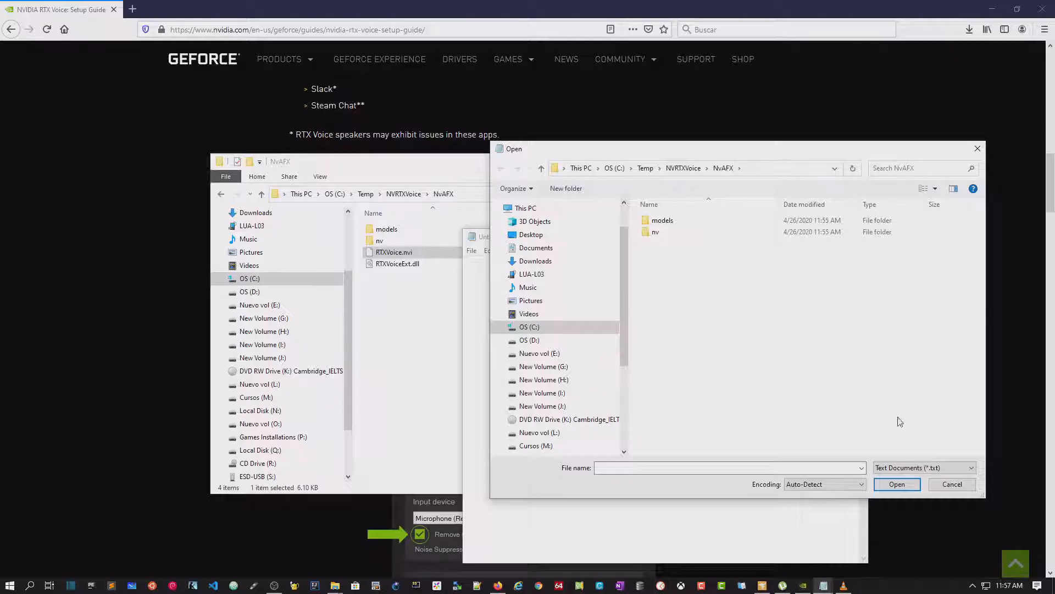
- List all file types, open RTXVoice.nvi in Notepad and maximize the editor window
{"action": "left_click", "coordinate": [925, 470]}
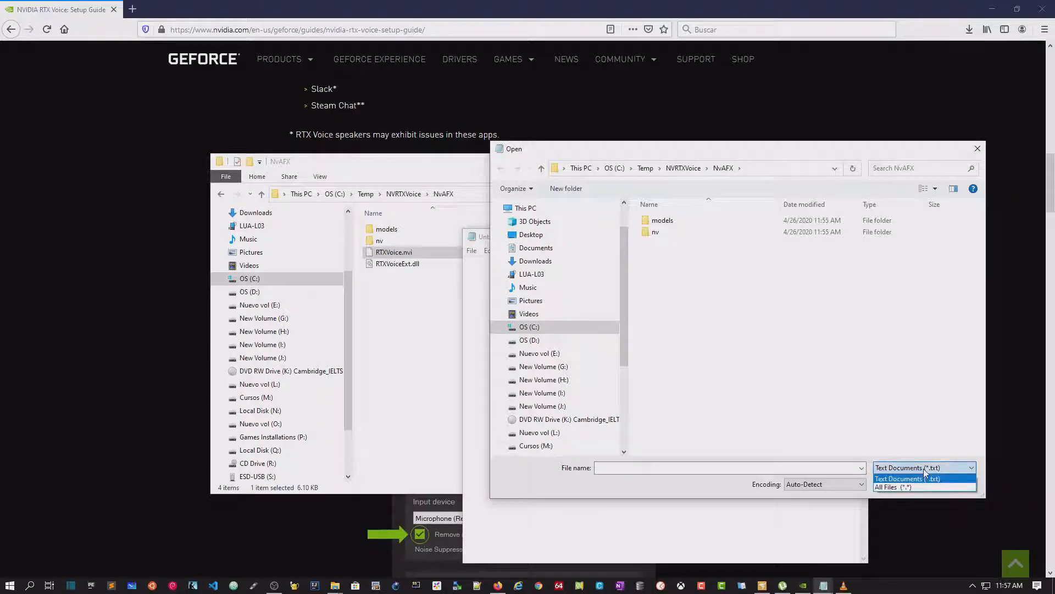
{"action": "left_click", "coordinate": [887, 486]}
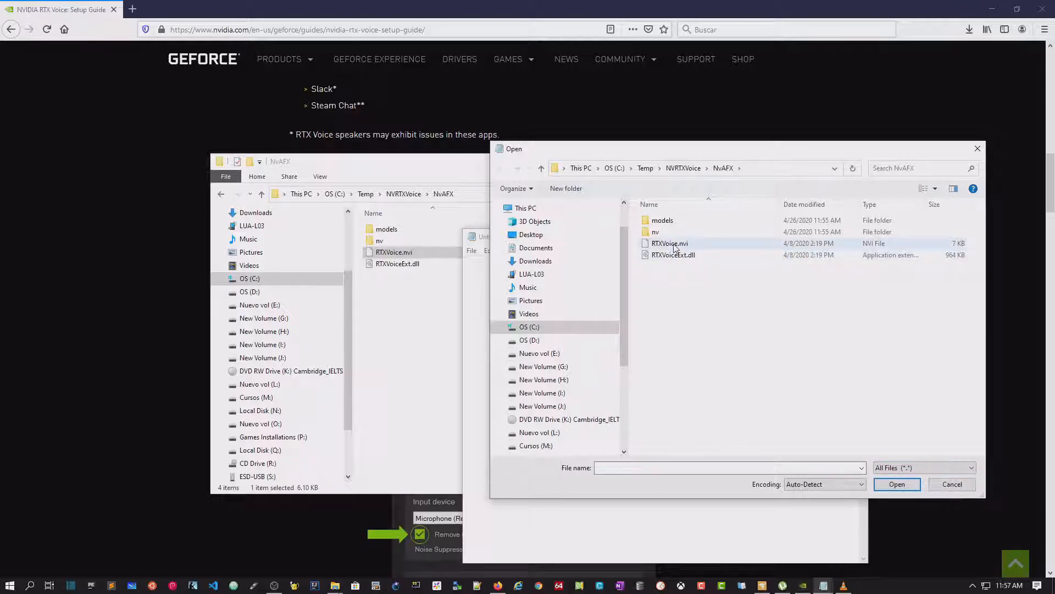
{"action": "left_click", "coordinate": [676, 245]}
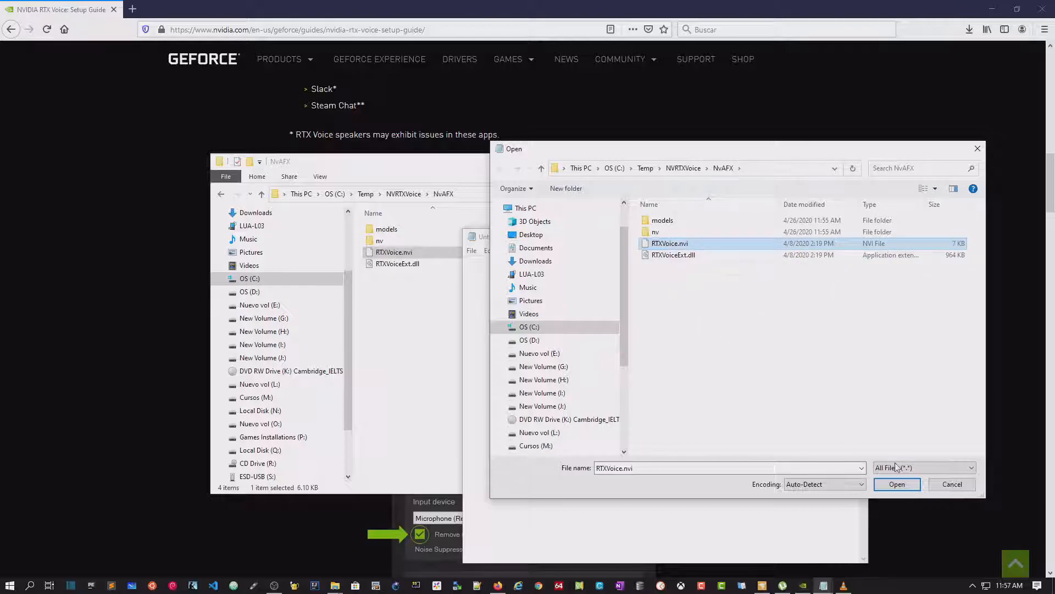
{"action": "left_click", "coordinate": [897, 484]}
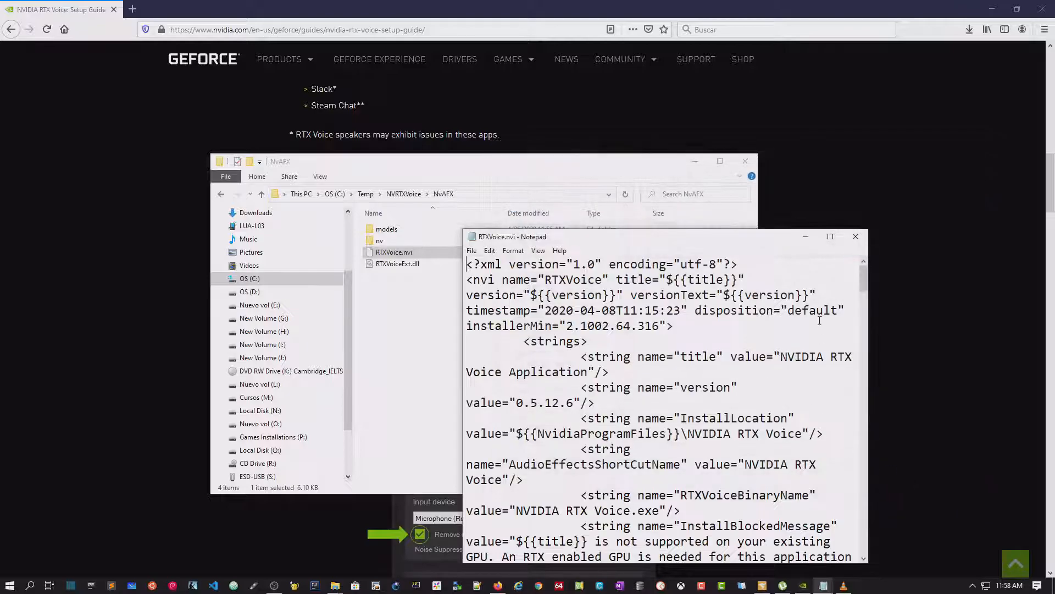
{"action": "left_click", "coordinate": [830, 236]}
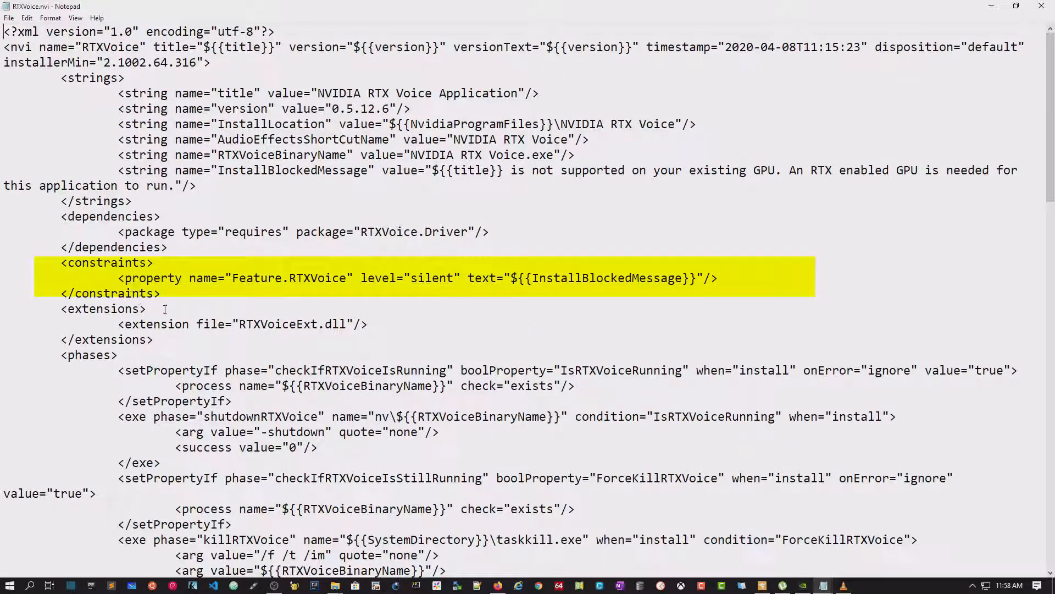
- Delete the whole constraints section from RTXVoice.nvi, save the file and close Notepad
{"action": "left_click_drag", "start_coordinate": [172, 294], "coordinate": [2, 264]}
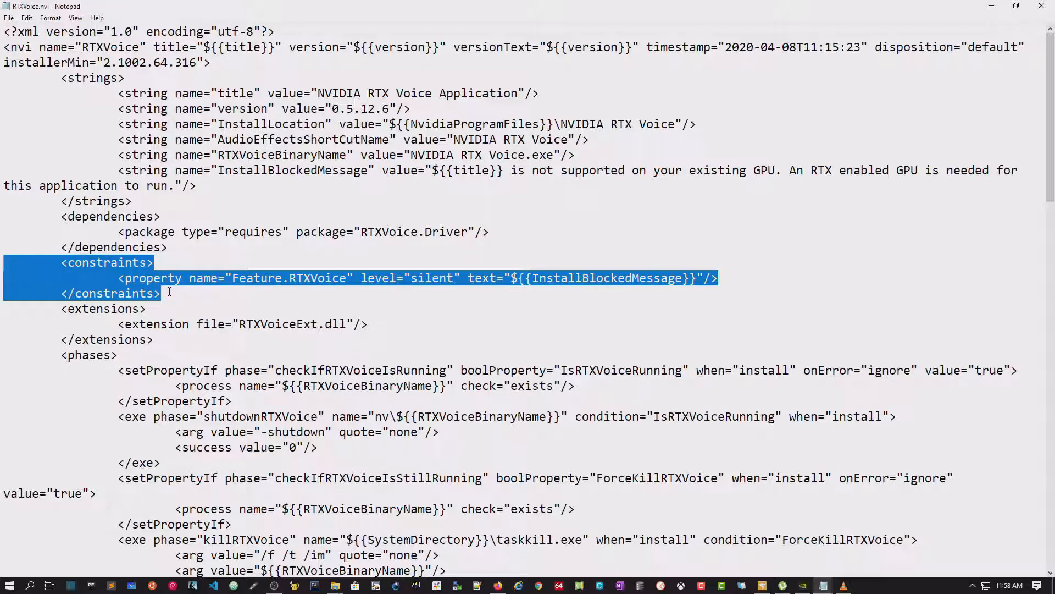
{"action": "key", "text": "Delete"}
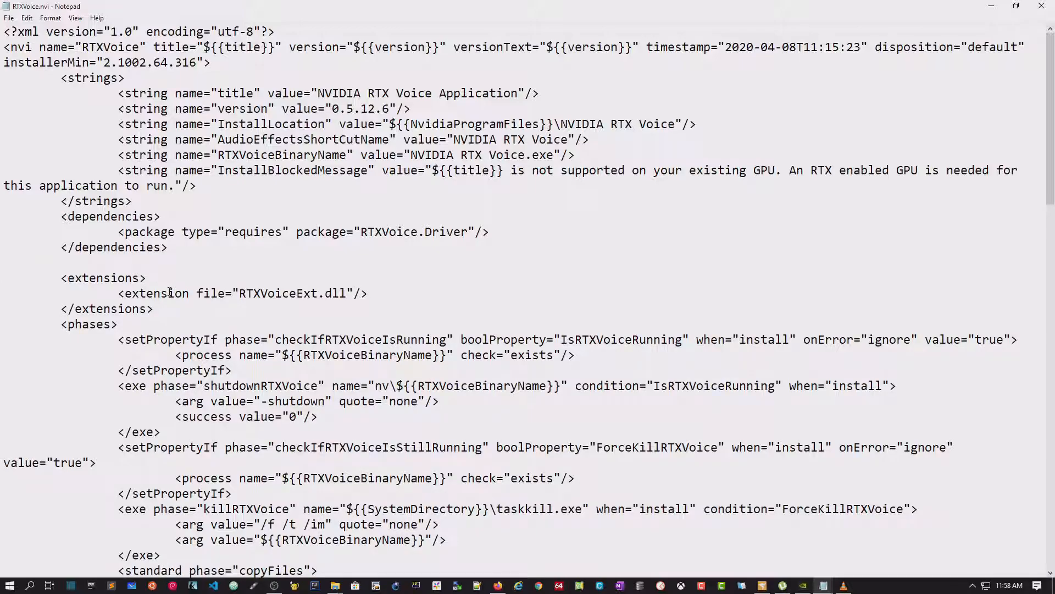
{"action": "left_click", "coordinate": [9, 17]}
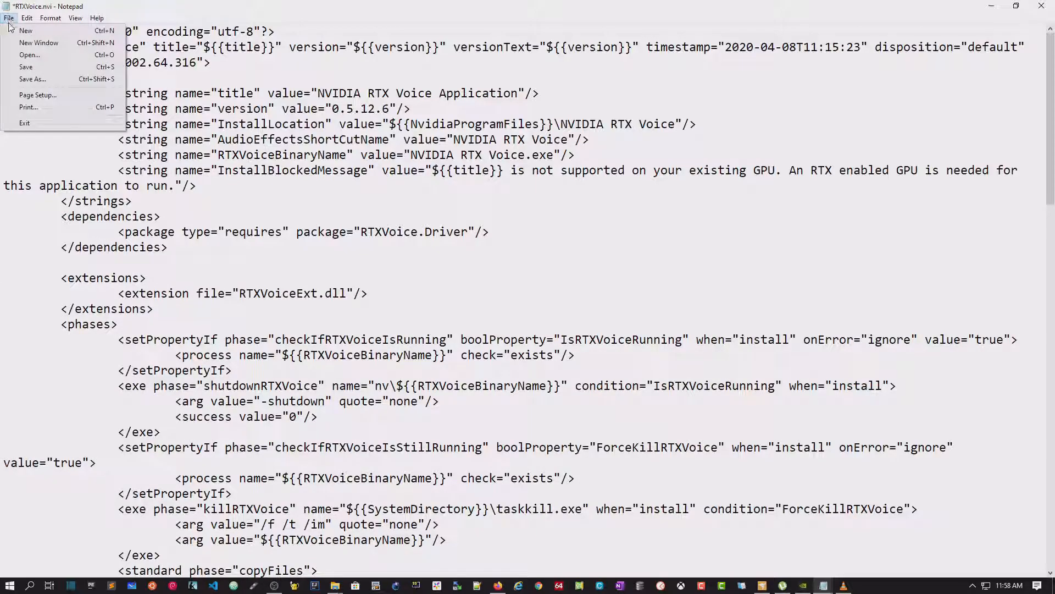
{"action": "left_click", "coordinate": [23, 66]}
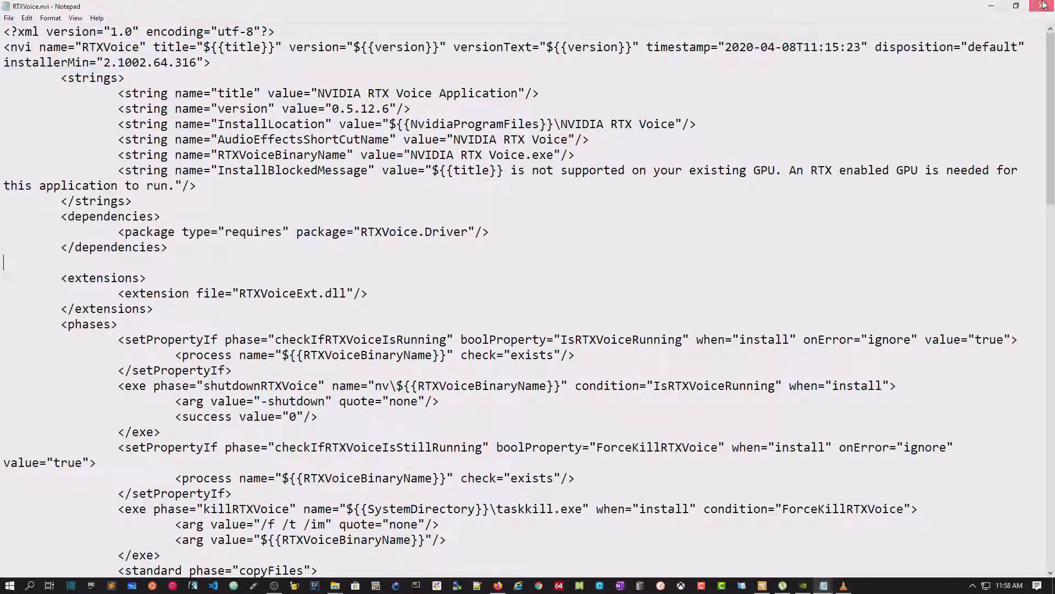
{"action": "left_click", "coordinate": [1044, 5]}
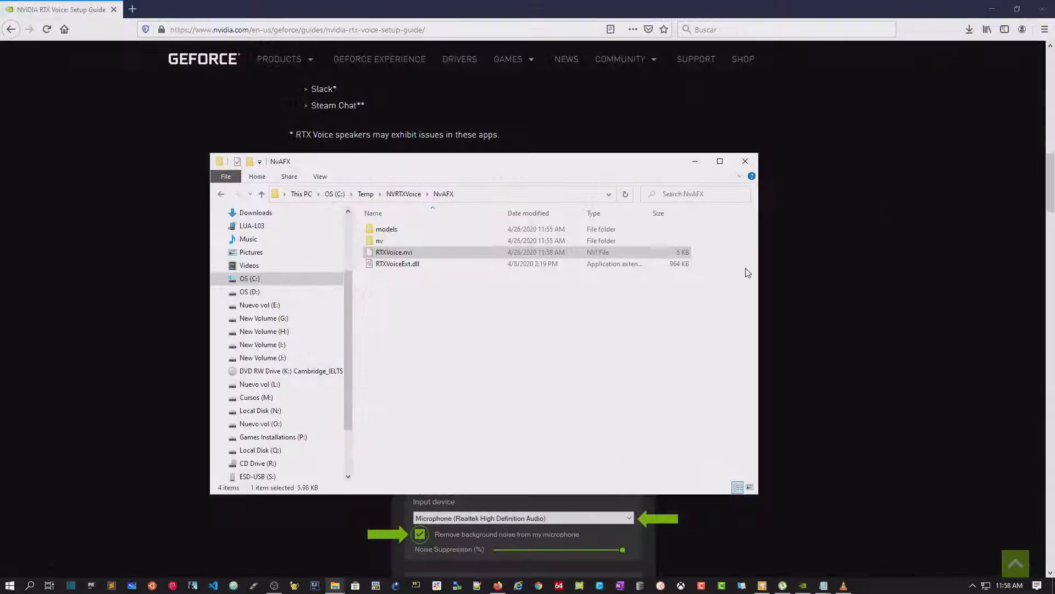
- Return to the NVRTXVoice folder, launch setup.exe and cancel the installer at the license agreement
{"action": "left_click", "coordinate": [434, 316]}
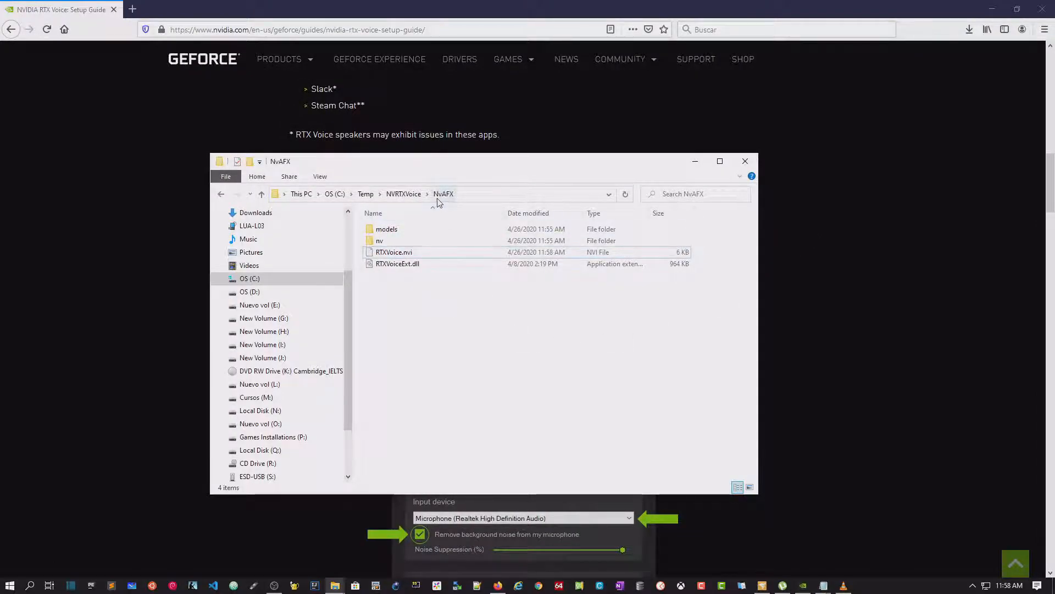
{"action": "left_click", "coordinate": [221, 194]}
{"action": "left_click", "coordinate": [388, 288]}
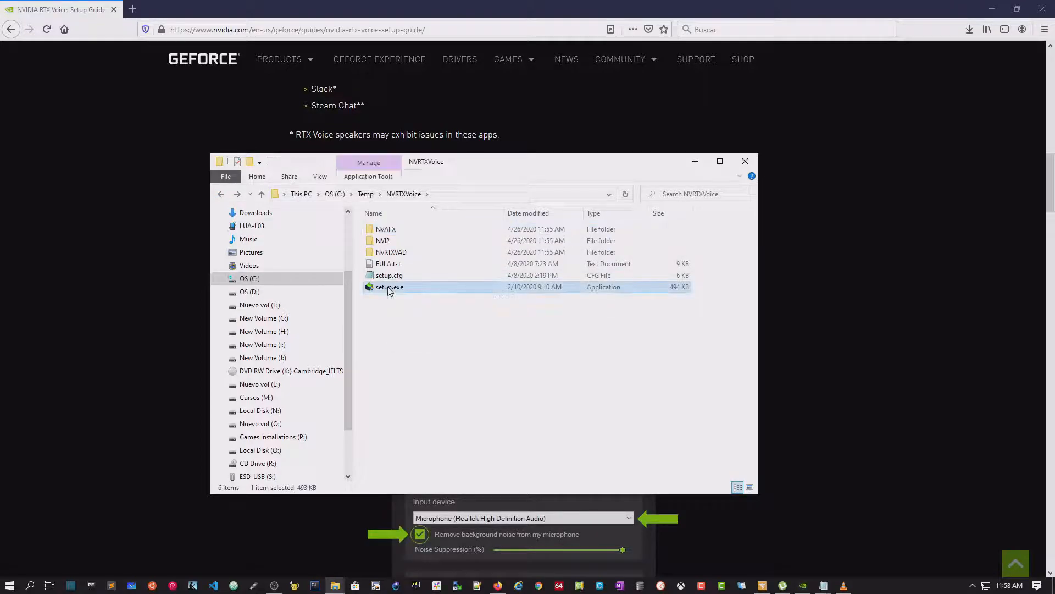
{"action": "double_click", "coordinate": [388, 288]}
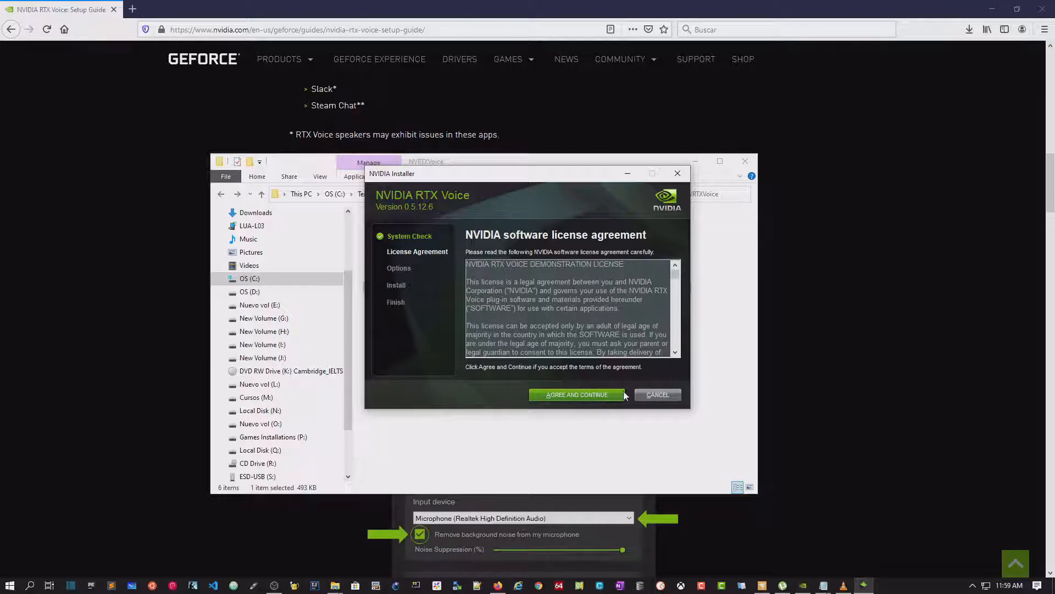
{"action": "left_click", "coordinate": [677, 174]}
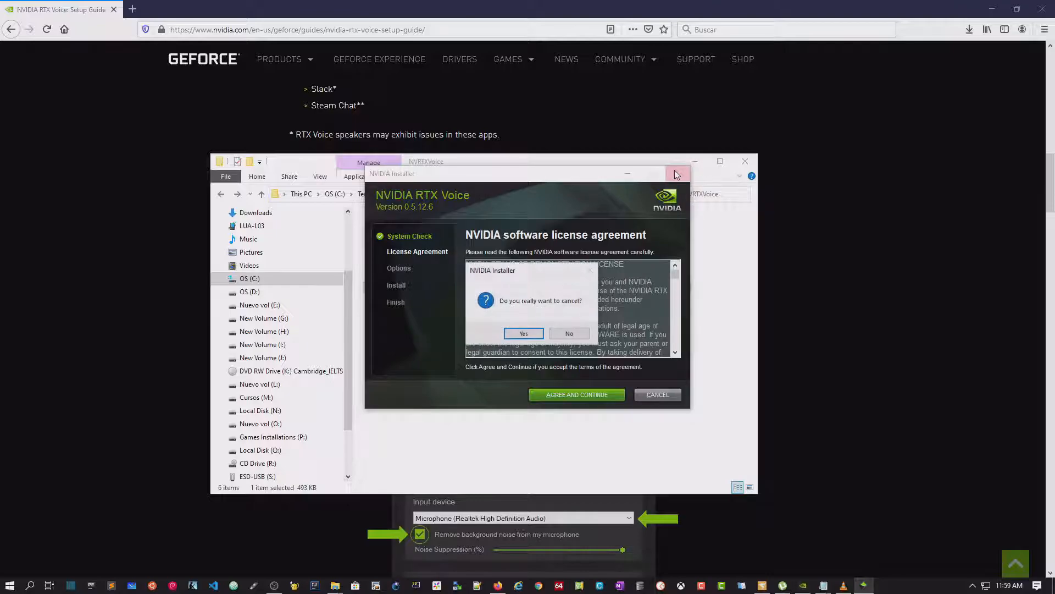
{"action": "left_click", "coordinate": [515, 333]}
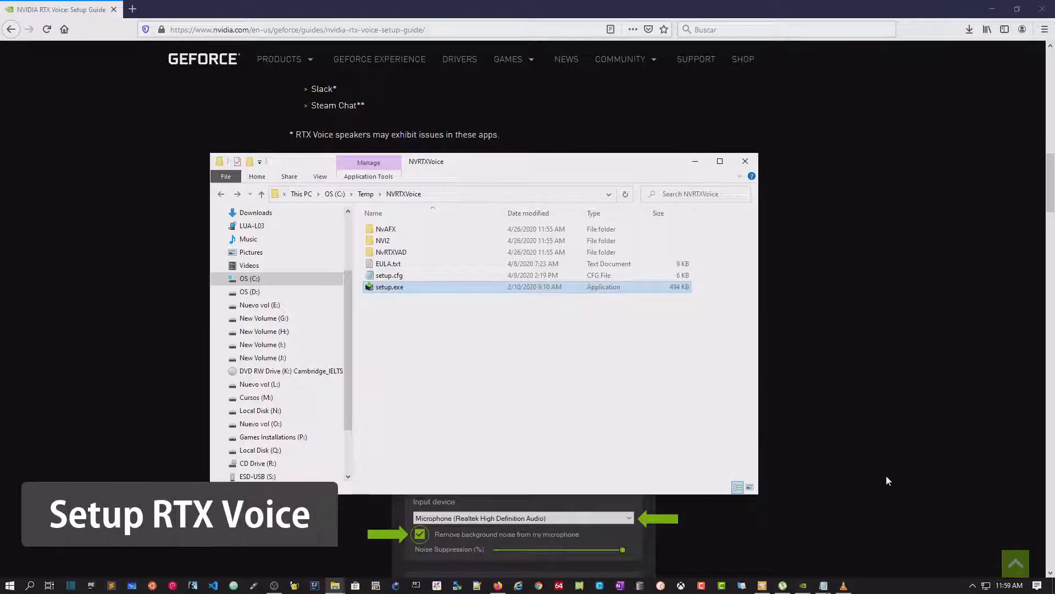
- Open NVIDIA RTX Voice from the running background apps and select Microphone (Blue Snowball) as the input device
{"action": "left_click", "coordinate": [972, 586]}
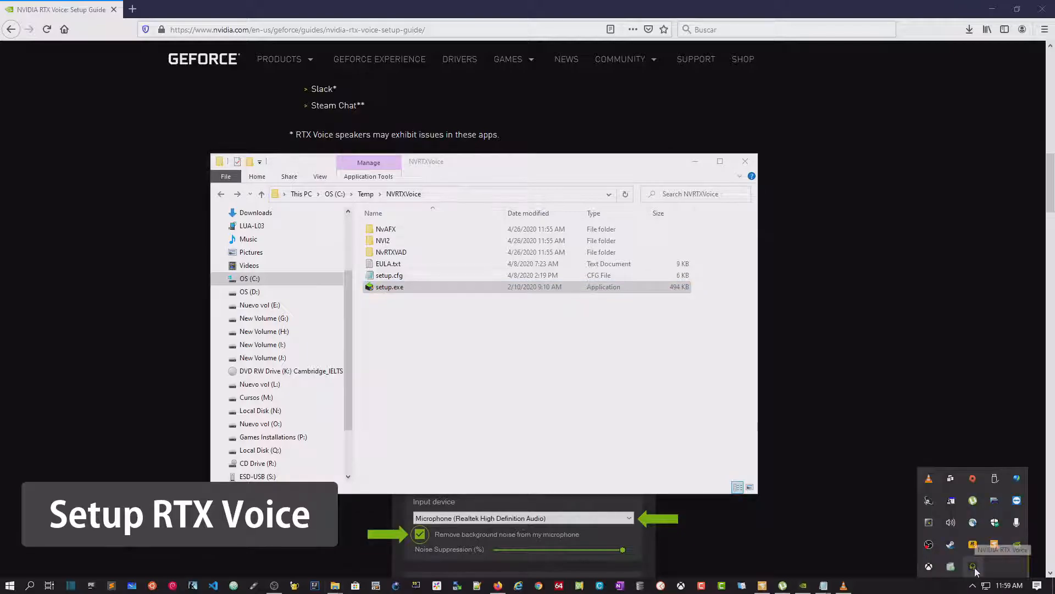
{"action": "left_click", "coordinate": [972, 566]}
{"action": "left_click_drag", "start_coordinate": [549, 200], "coordinate": [523, 216]}
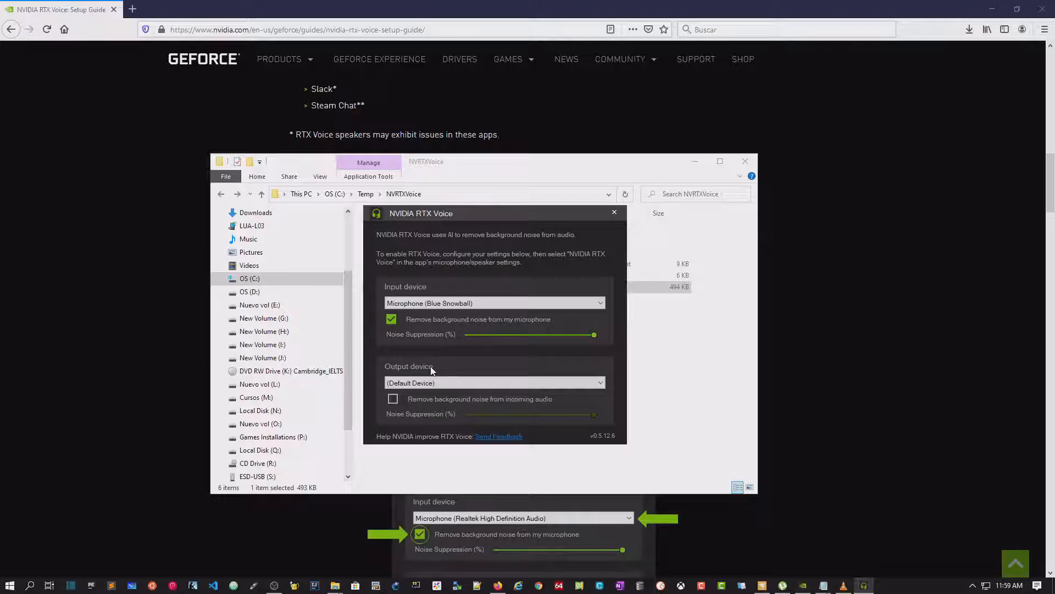
{"action": "left_click", "coordinate": [451, 303]}
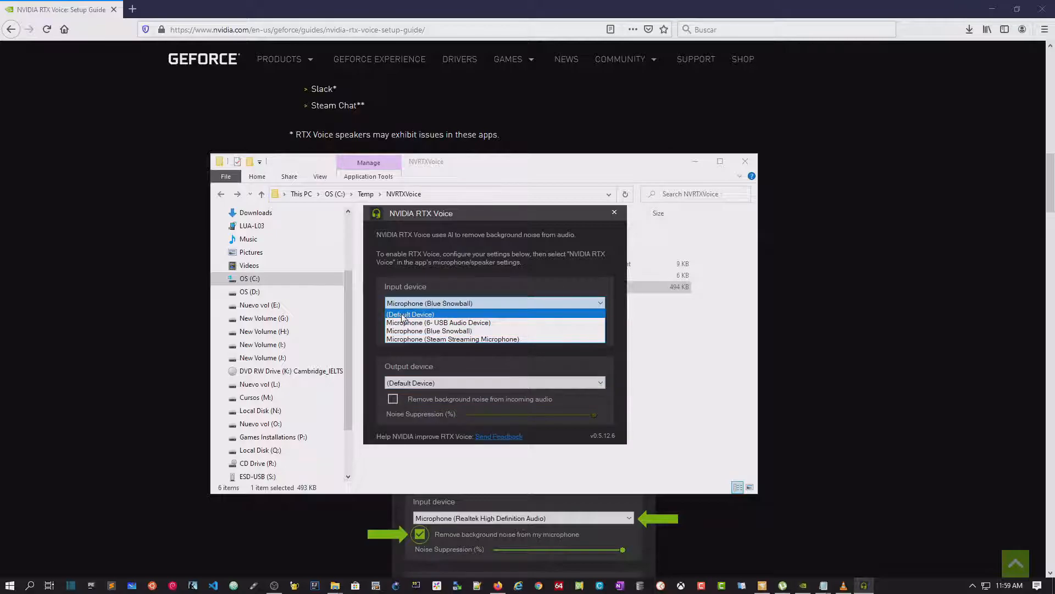
{"action": "left_click", "coordinate": [404, 331]}
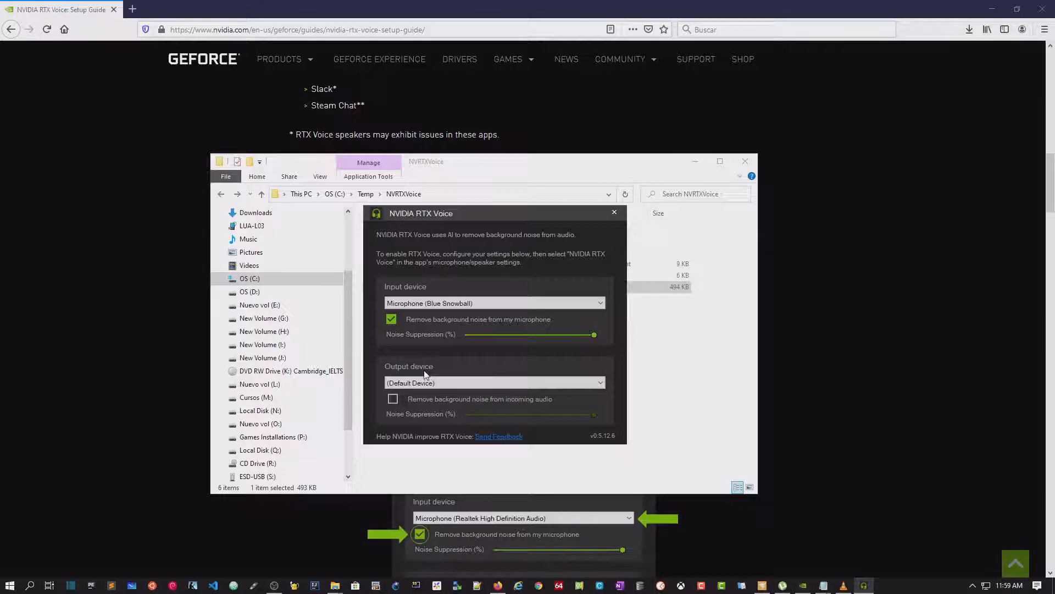
{"action": "left_click", "coordinate": [431, 304]}
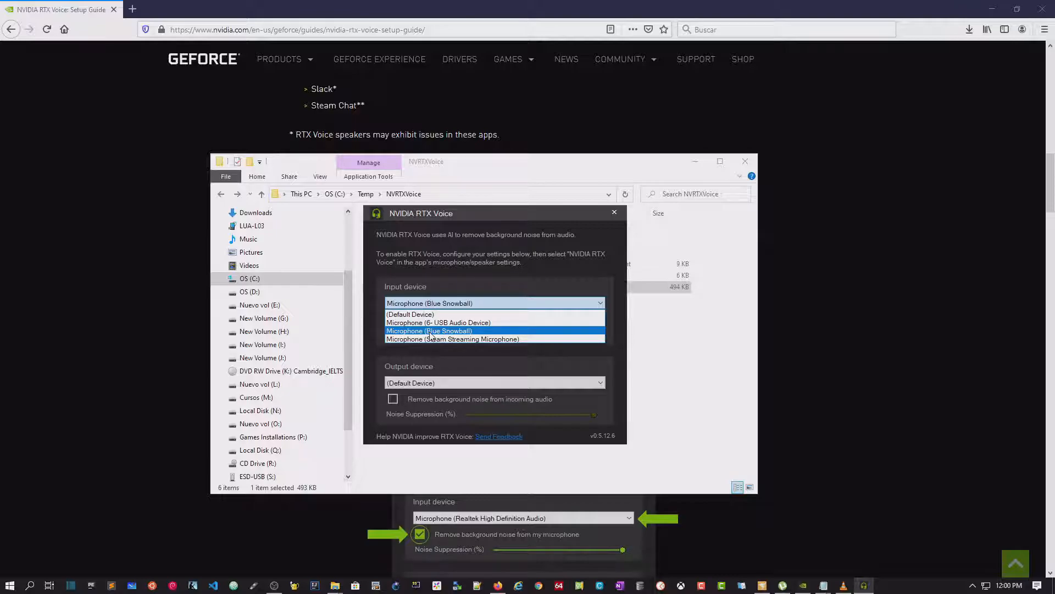
{"action": "left_click", "coordinate": [431, 332]}
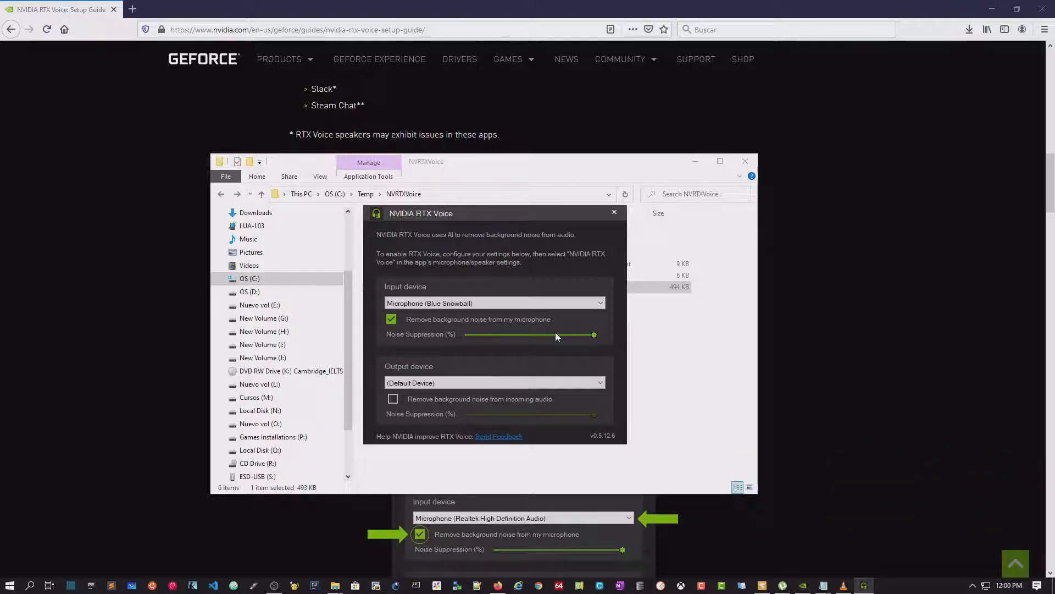
- Turn background noise removal for the microphone off and back on, and close the RTX Voice window
{"action": "left_click", "coordinate": [393, 320]}
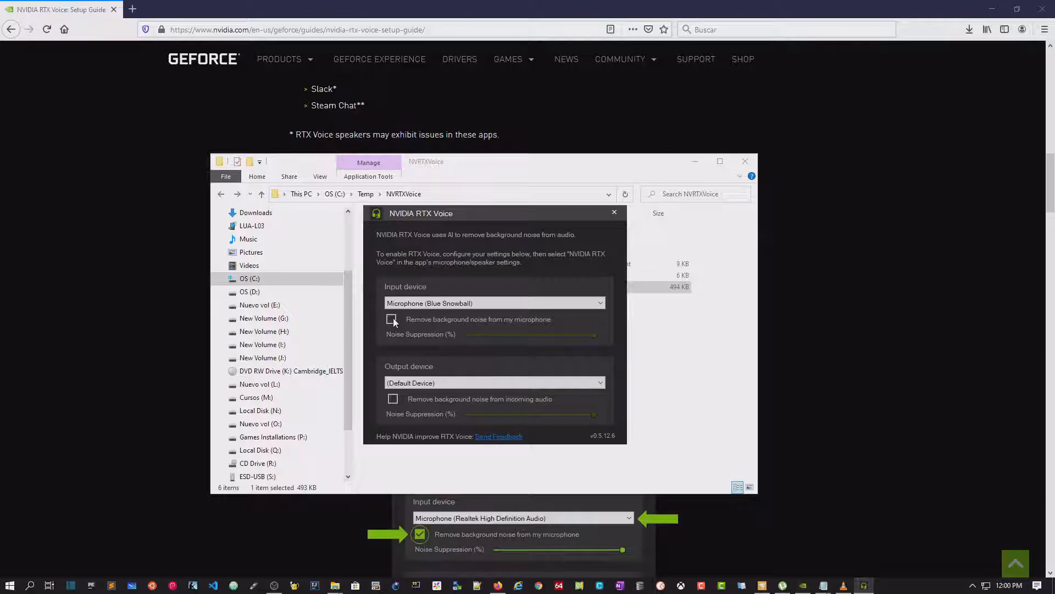
{"action": "left_click", "coordinate": [392, 319]}
{"action": "left_click", "coordinate": [614, 213]}
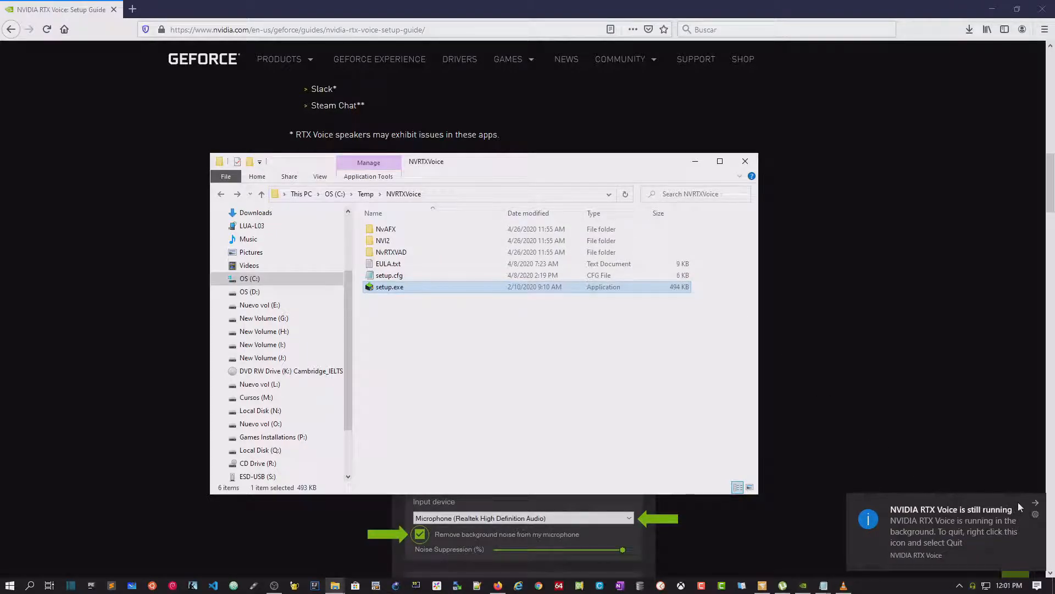
- Switch to OBS Studio and dismiss the RTX Voice notification
{"action": "left_click", "coordinate": [872, 588]}
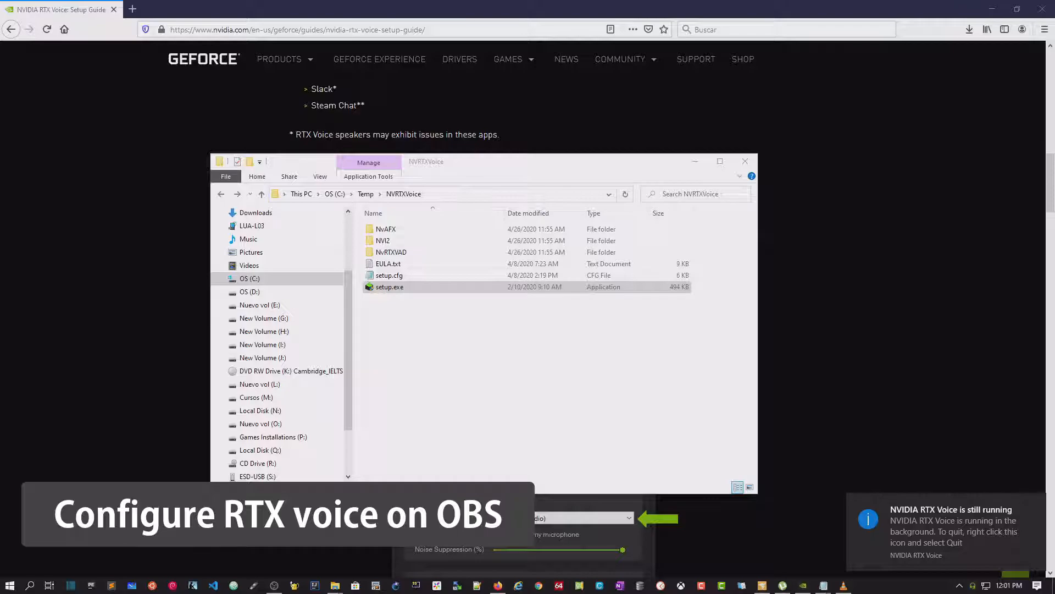
{"action": "left_click_drag", "start_coordinate": [1054, 55], "coordinate": [351, 90]}
{"action": "double_click", "coordinate": [351, 90]}
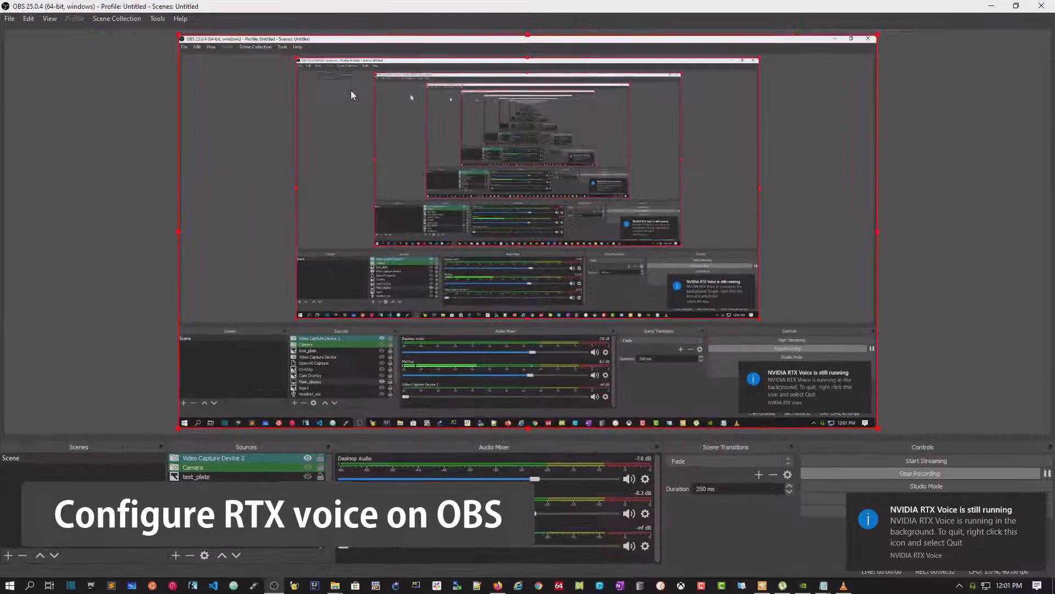
{"action": "left_click", "coordinate": [1036, 504]}
- In the OBS audio settings, set Mic/Auxiliary Audio to Microphone (NVIDIA RTX Voice) and accept the settings
{"action": "left_click", "coordinate": [931, 503]}
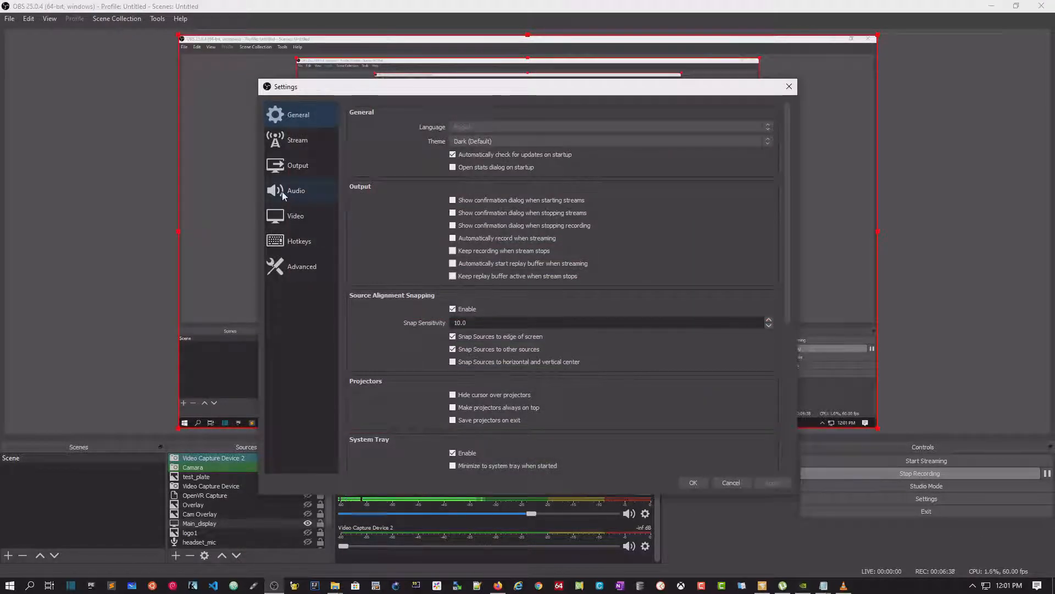
{"action": "left_click", "coordinate": [282, 191]}
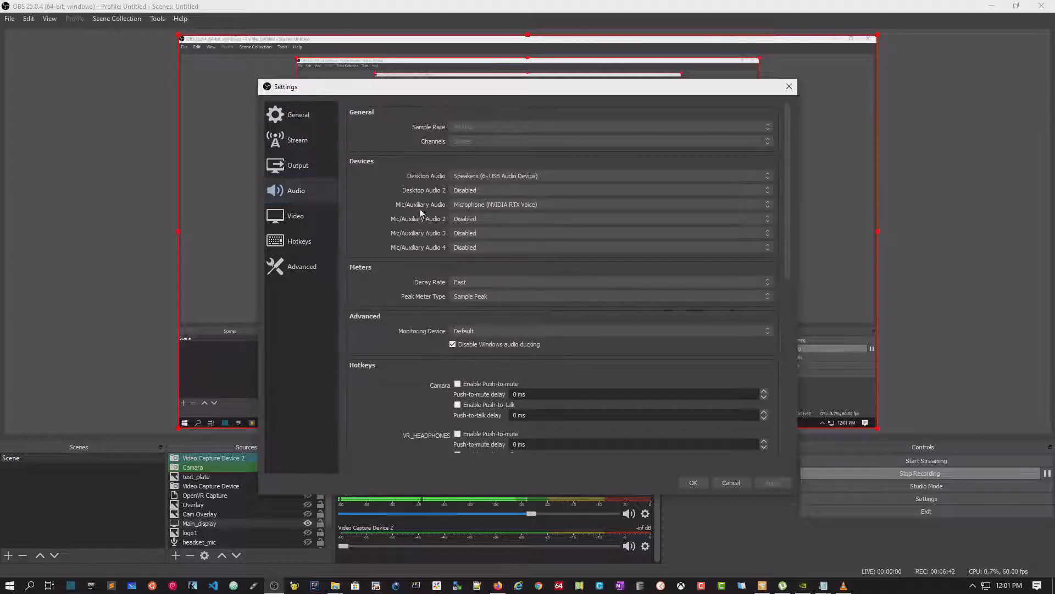
{"action": "left_click", "coordinate": [480, 205]}
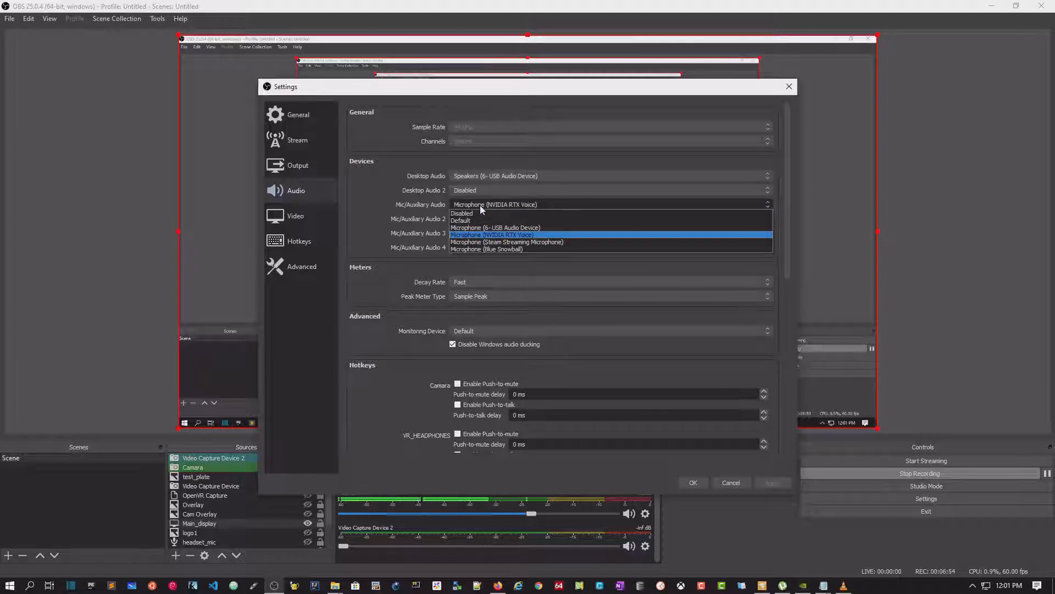
{"action": "left_click", "coordinate": [502, 237]}
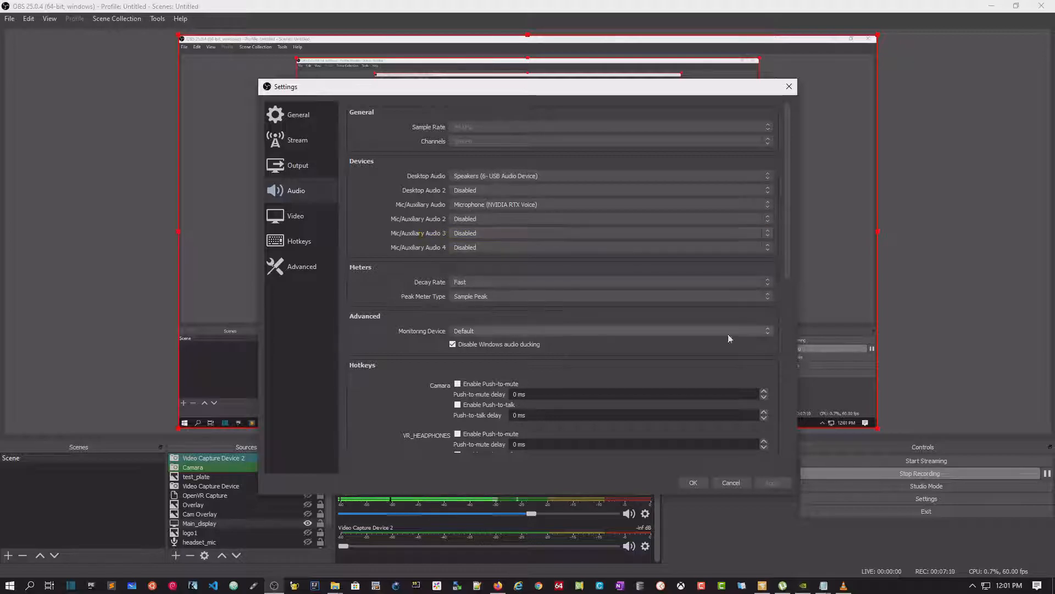
{"action": "left_click", "coordinate": [706, 487]}
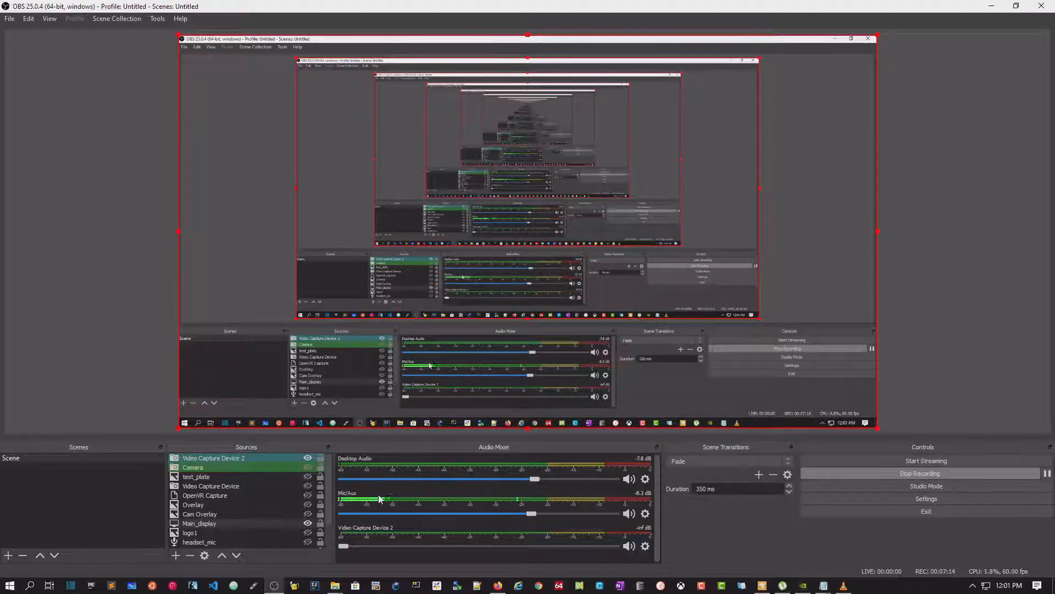
- Check the audio filters applied to Mic/Aux in the mixer and close the filters window
{"action": "right_click", "coordinate": [405, 498]}
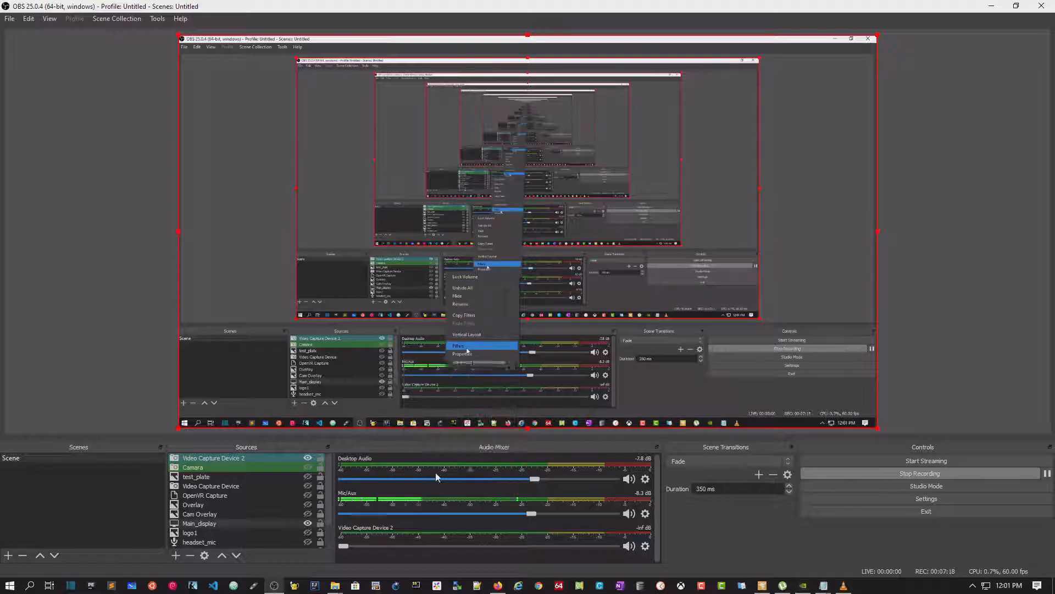
{"action": "left_click", "coordinate": [437, 470]}
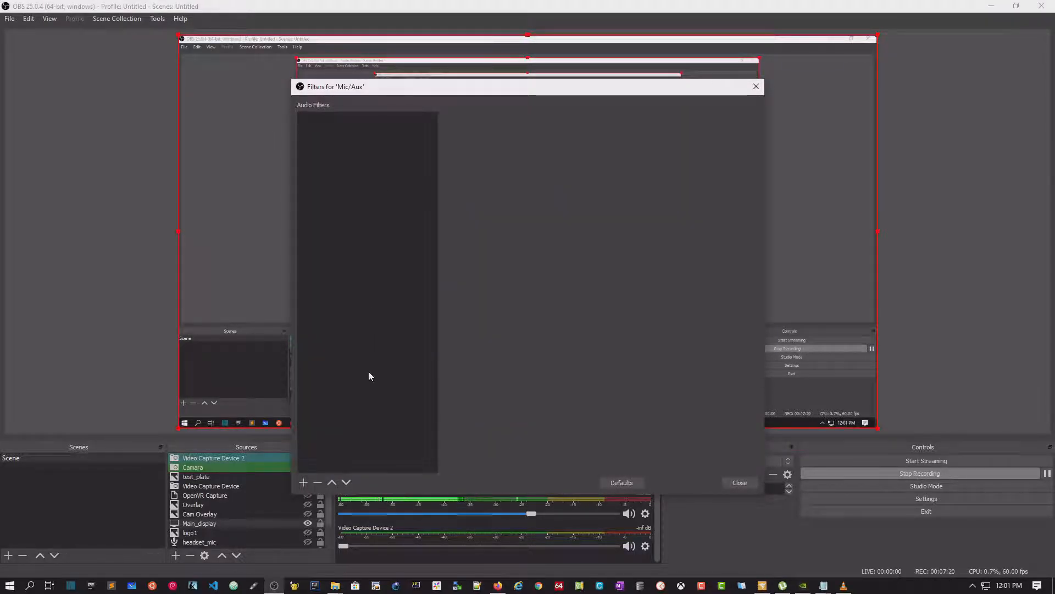
{"action": "left_click", "coordinate": [730, 484]}
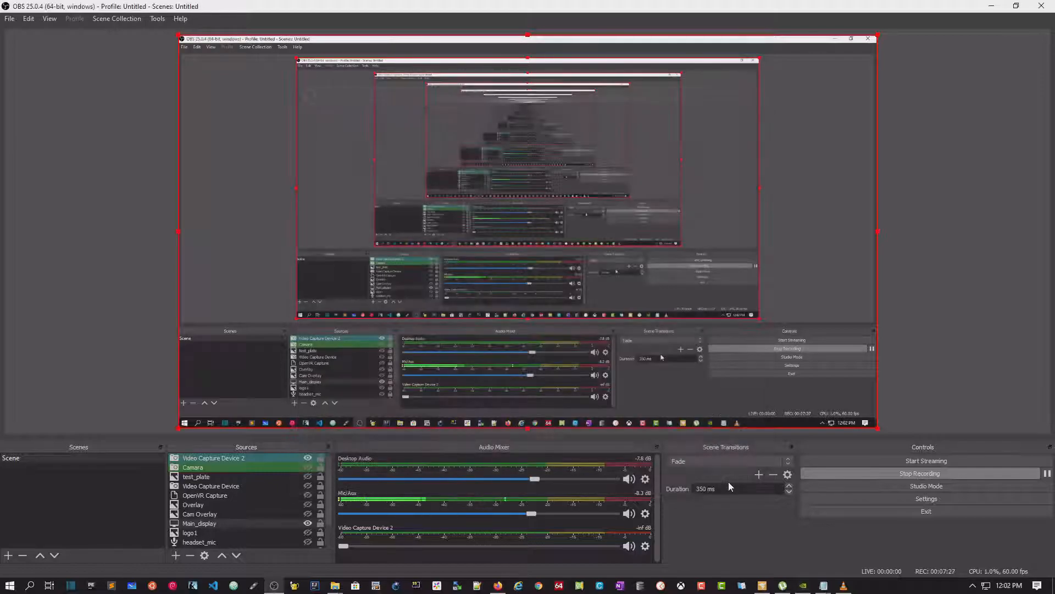